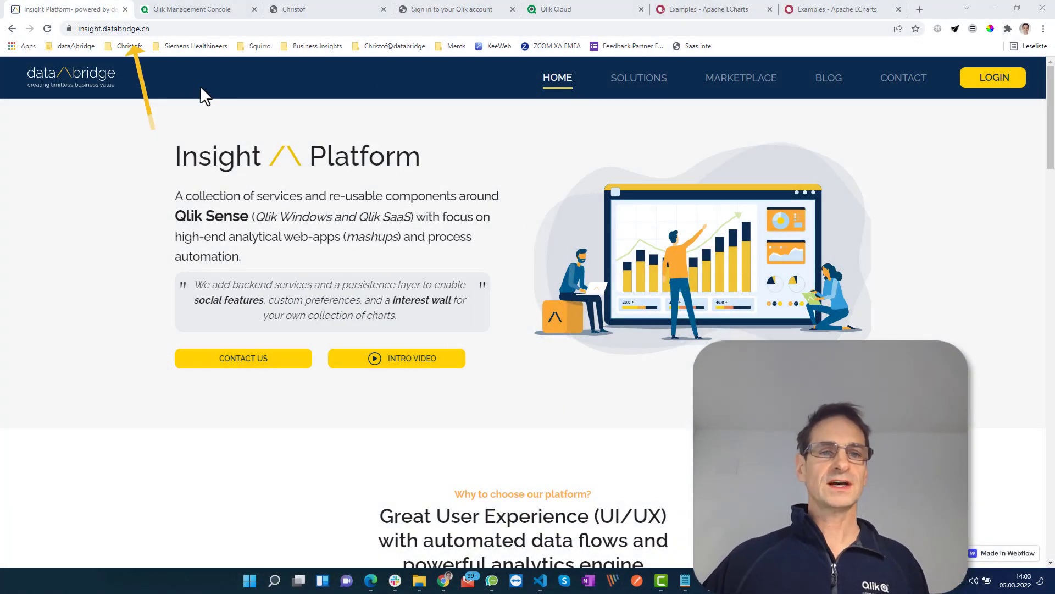
Get the Superhub download page from the data/\bridge marketplace, then go to Qlik Management Console.
left_click(733, 83)
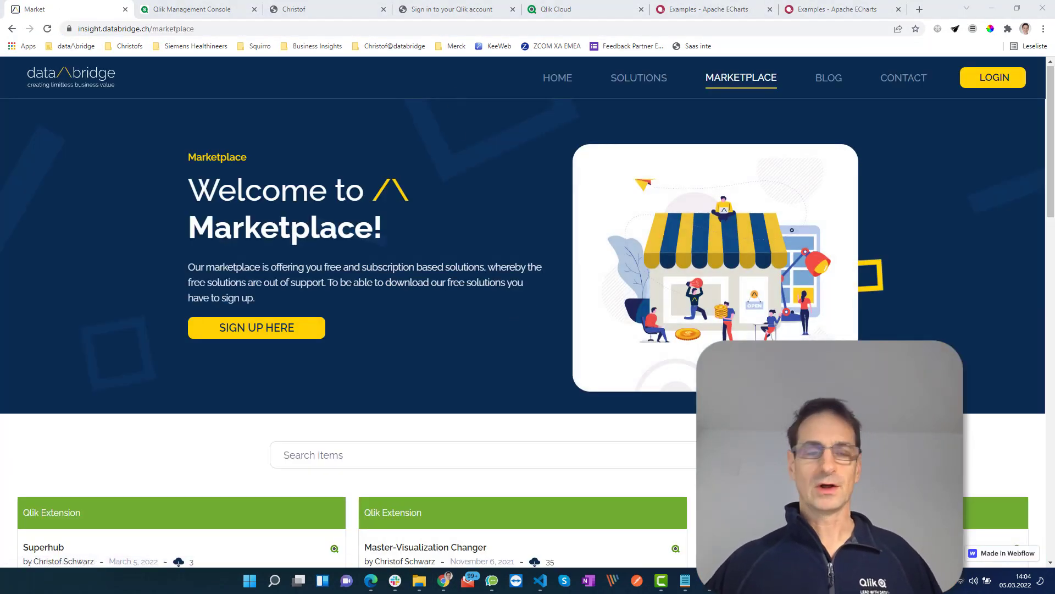
scroll(132, 431, "down", 4)
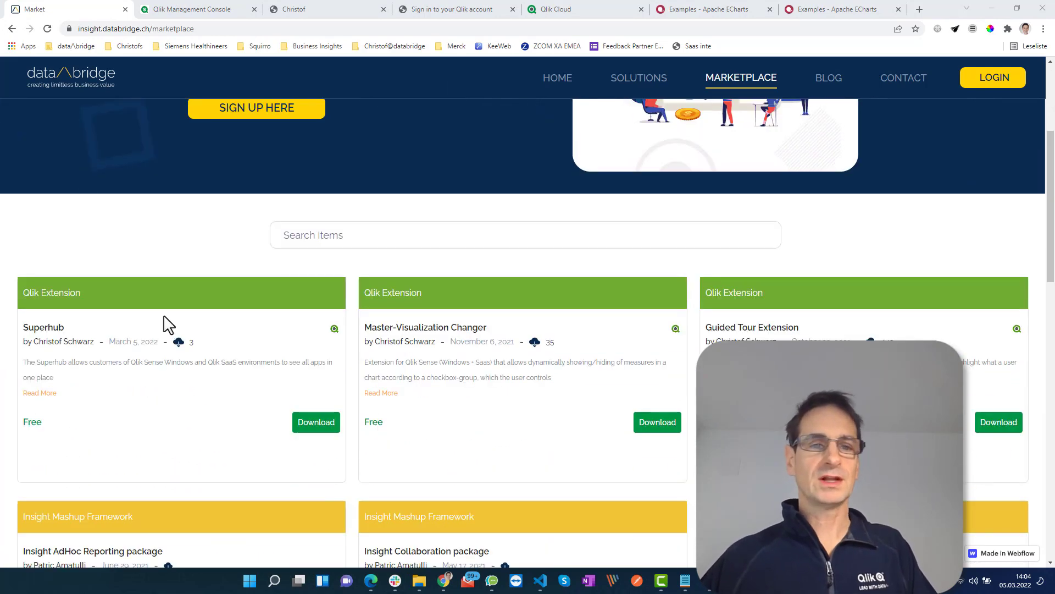
left_click(317, 427)
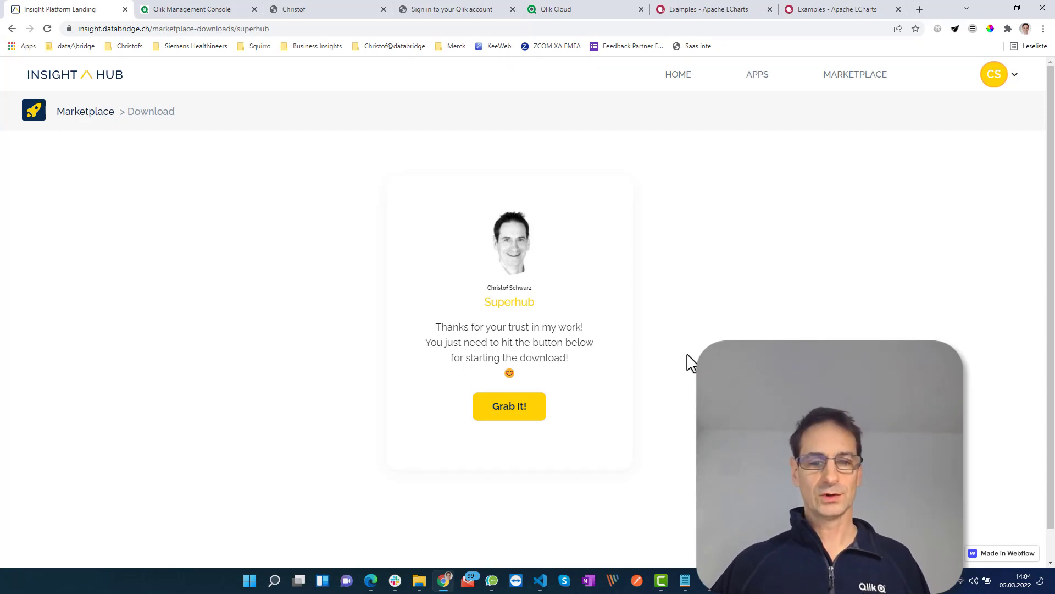
left_click(212, 10)
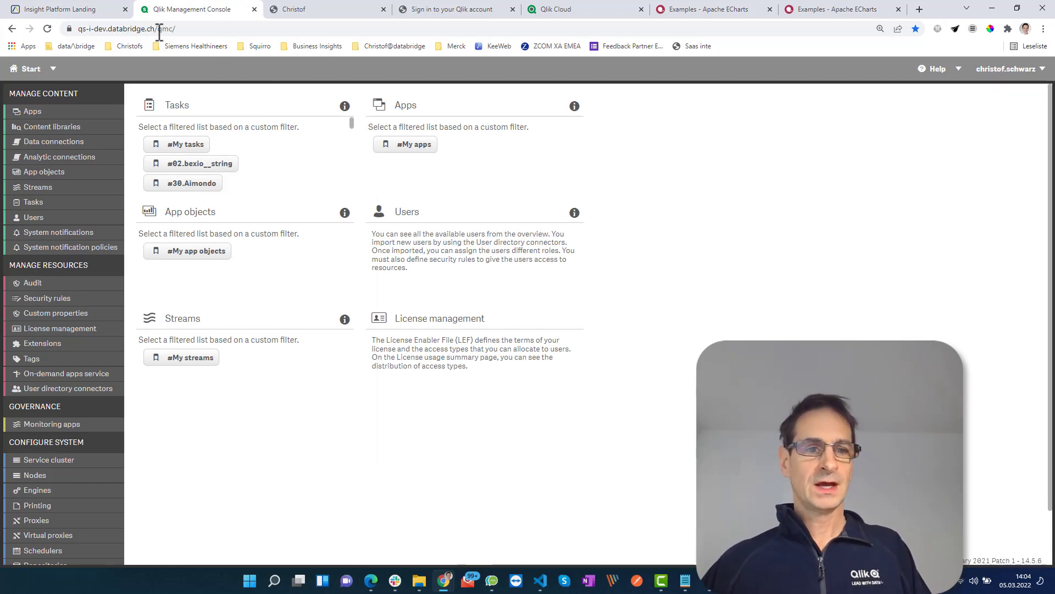
From the Extensions list, load qs-i-dev.databridge.ch/extensions/super/hub.html to run Super Hub's first-time setup.
left_click(44, 343)
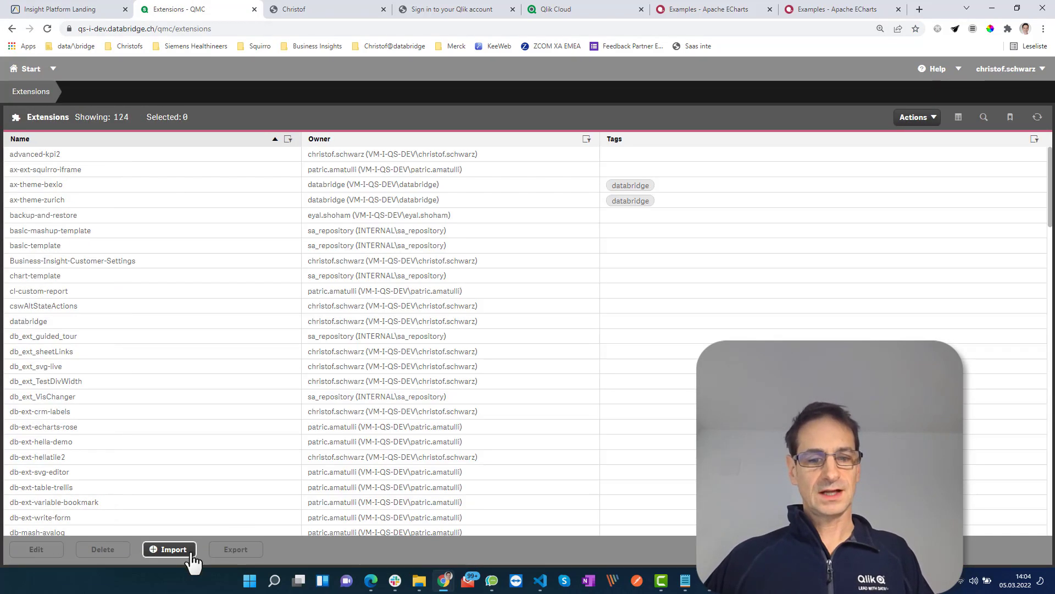
left_click(168, 554)
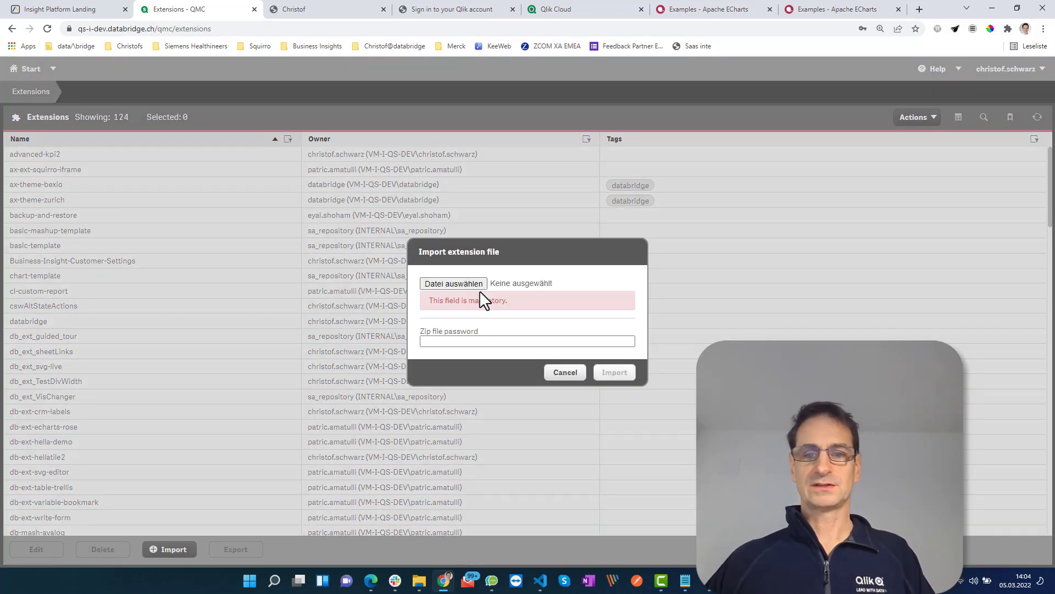
left_click(564, 375)
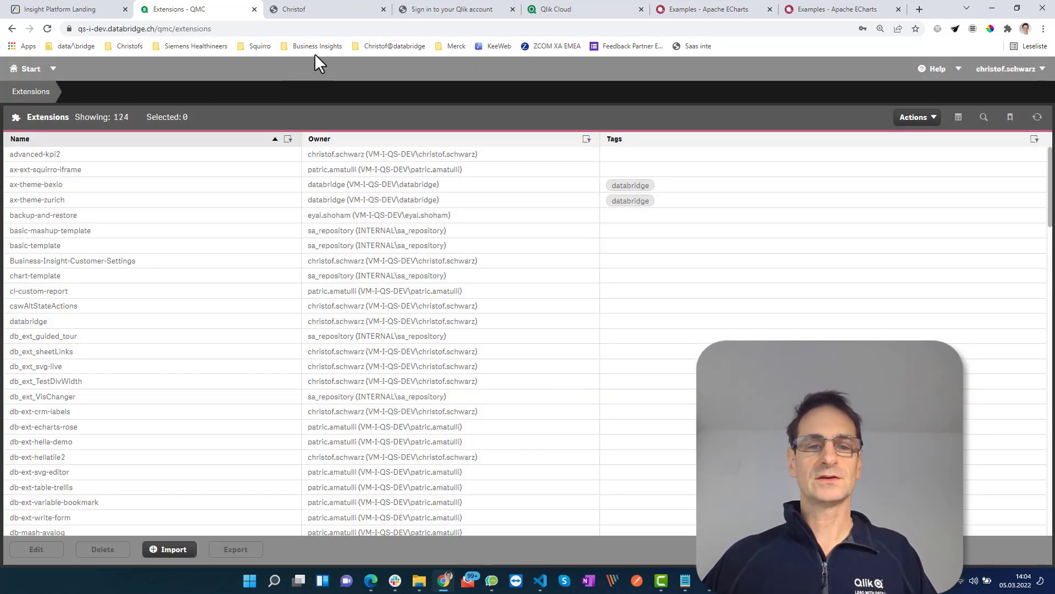
left_click_drag(182, 29, 236, 28)
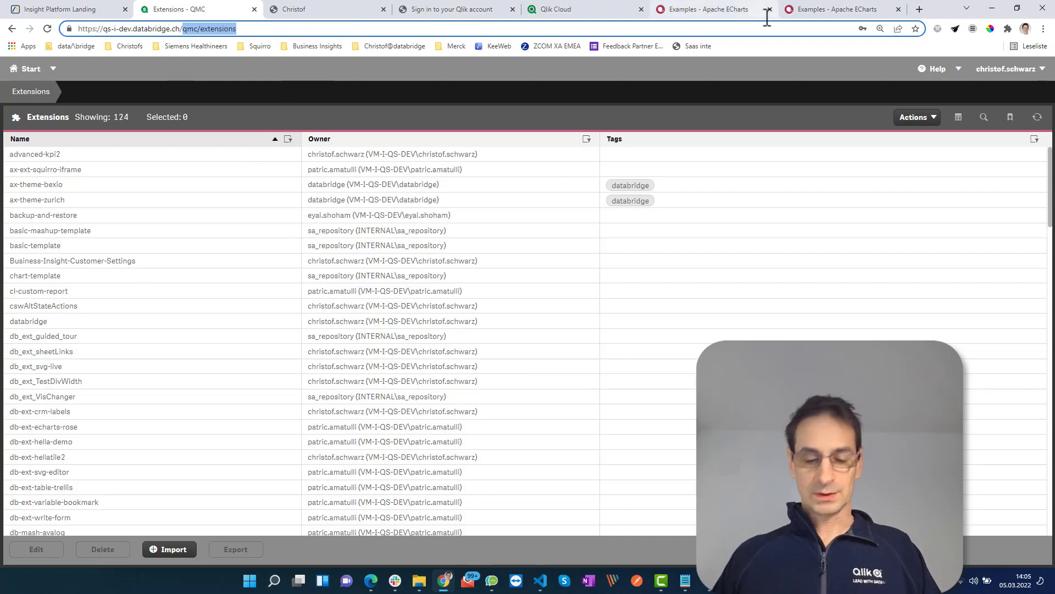
type("extensions/")
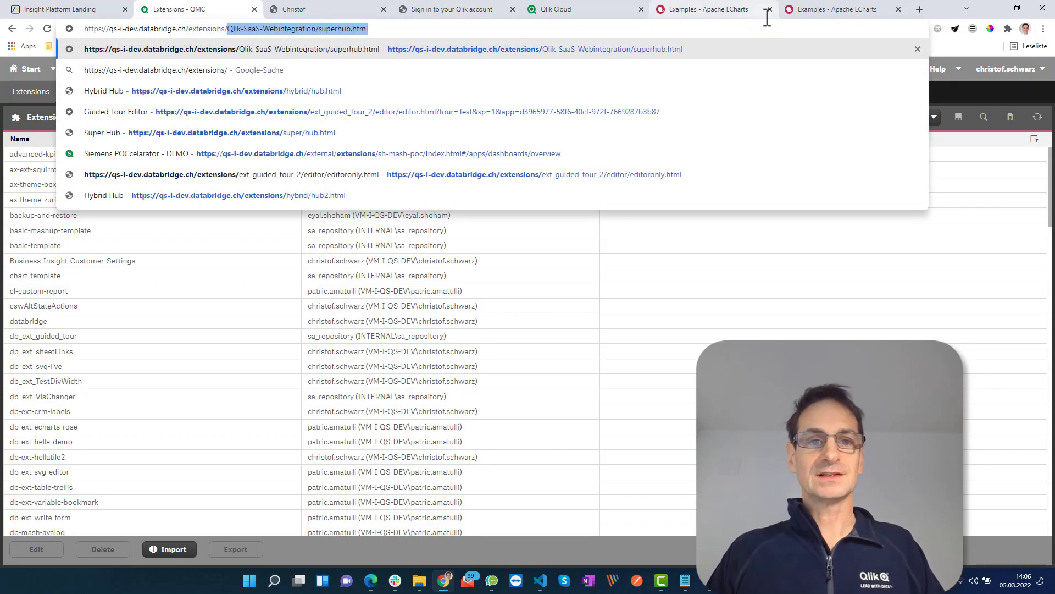
type("super")
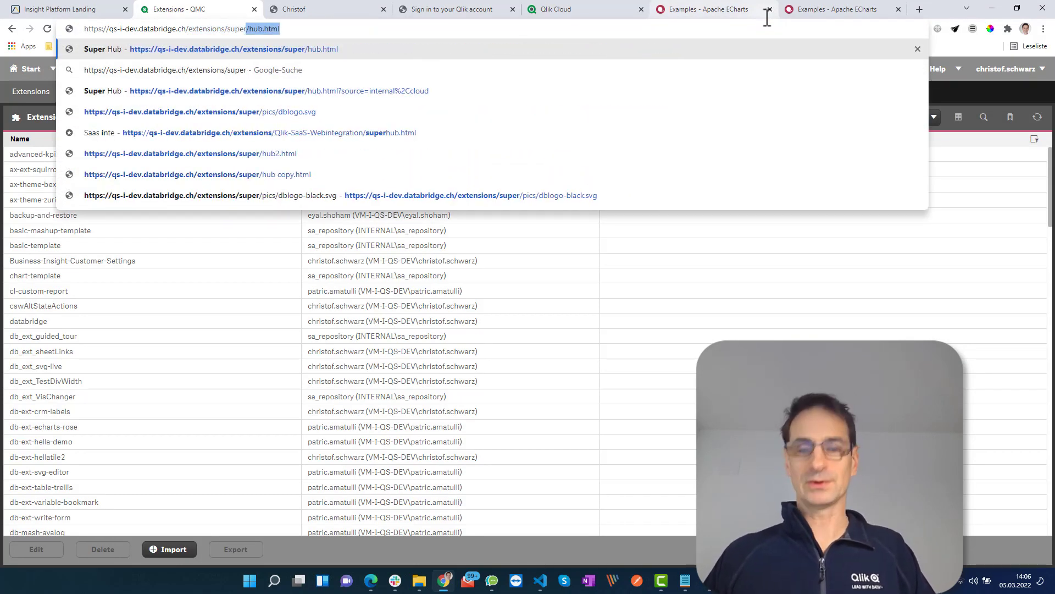
key("Return")
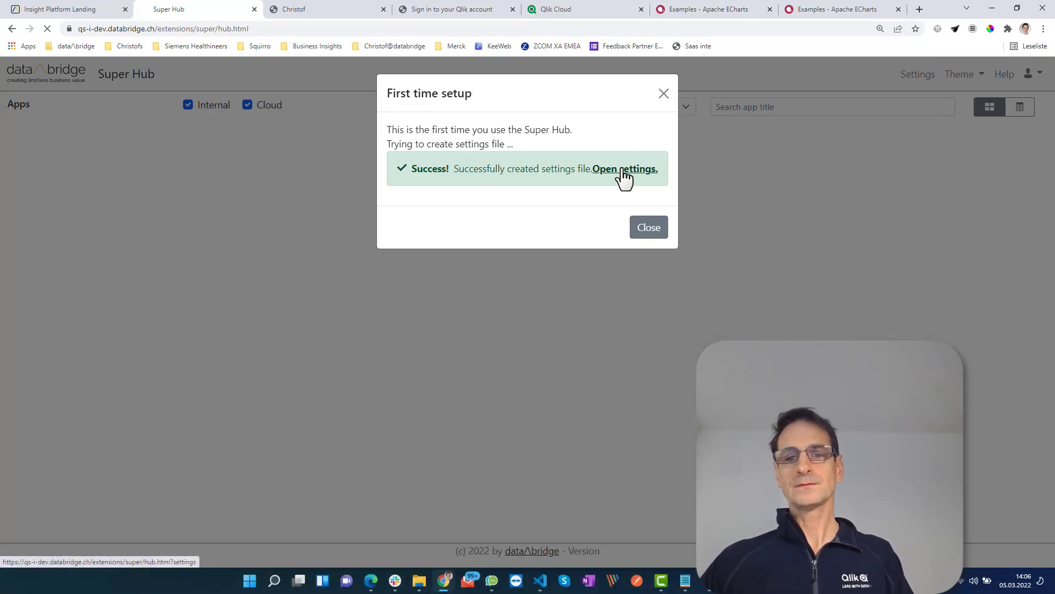
left_click(618, 170)
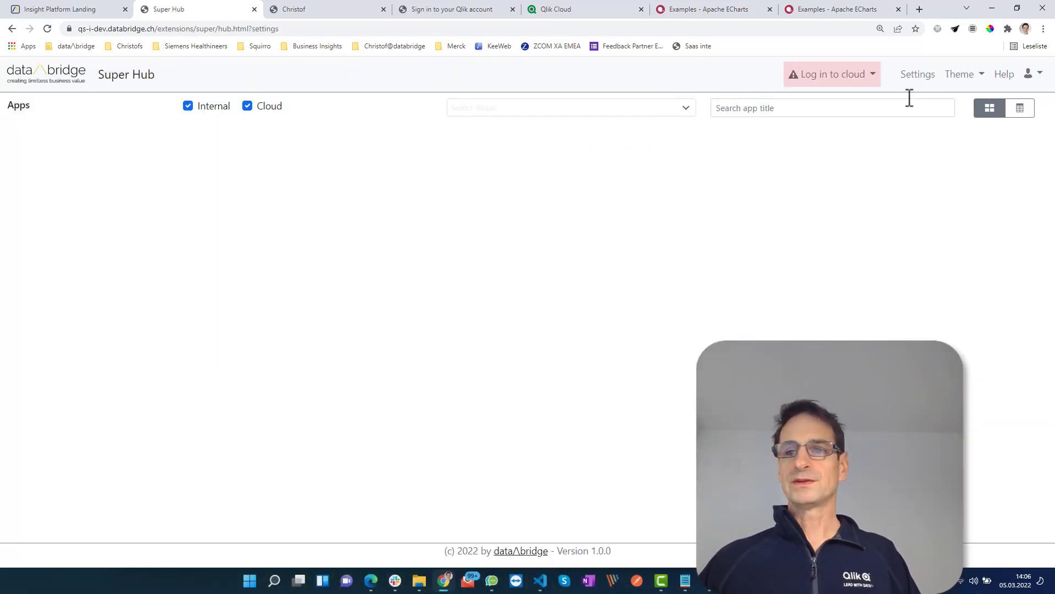
left_click(917, 77)
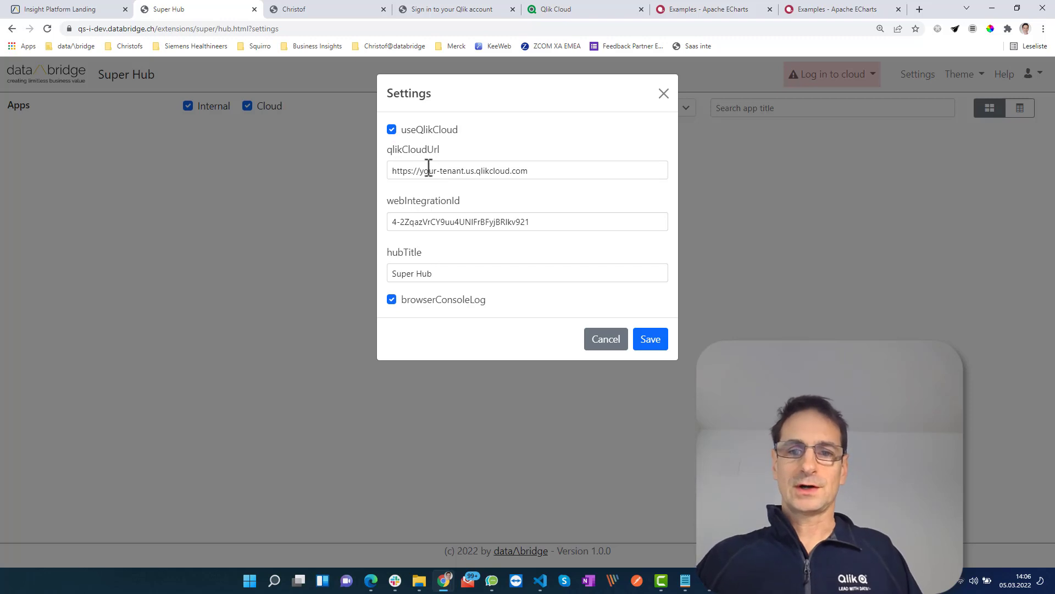
left_click_drag(421, 171, 467, 173)
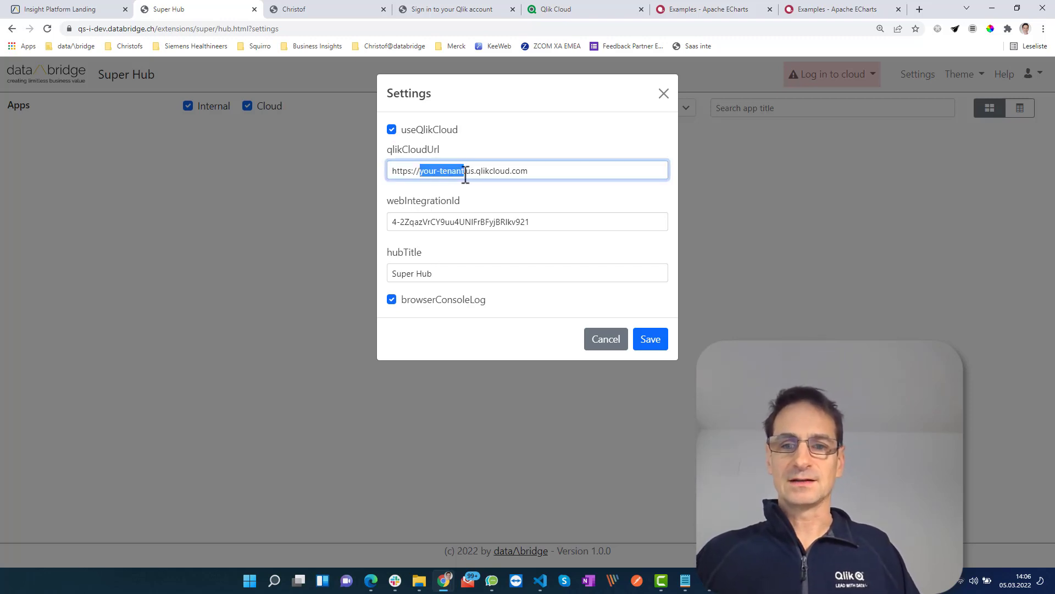
type("databr")
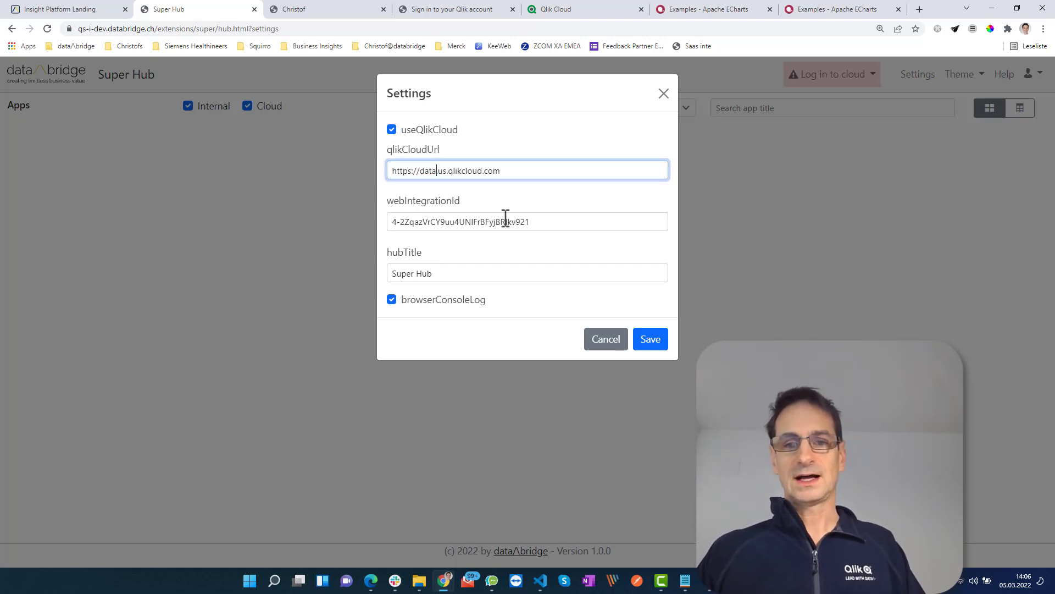
type("idge-internal.")
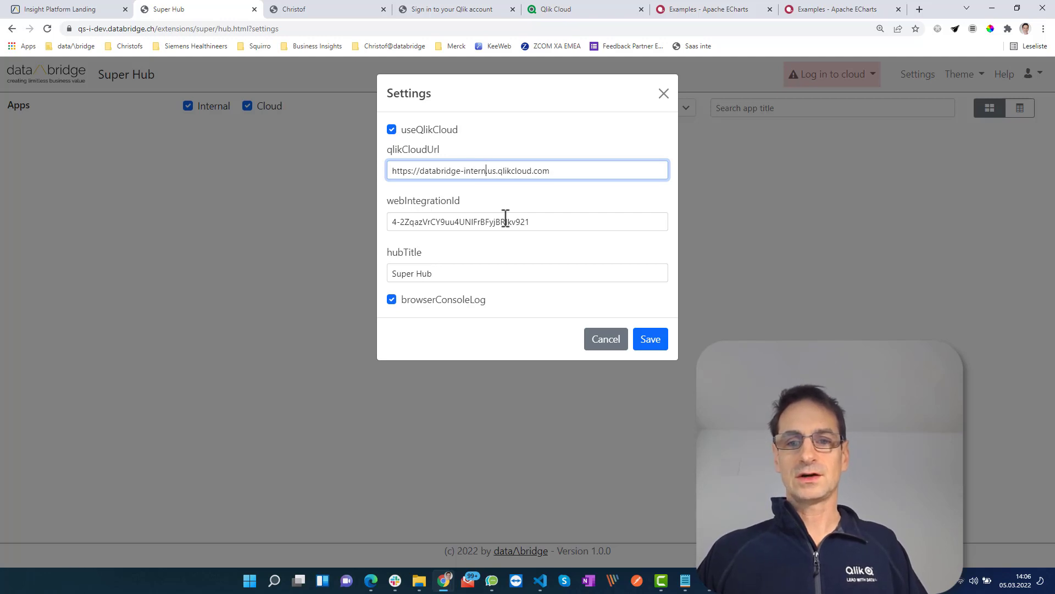
key("Right")
key("Delete")
type("e")
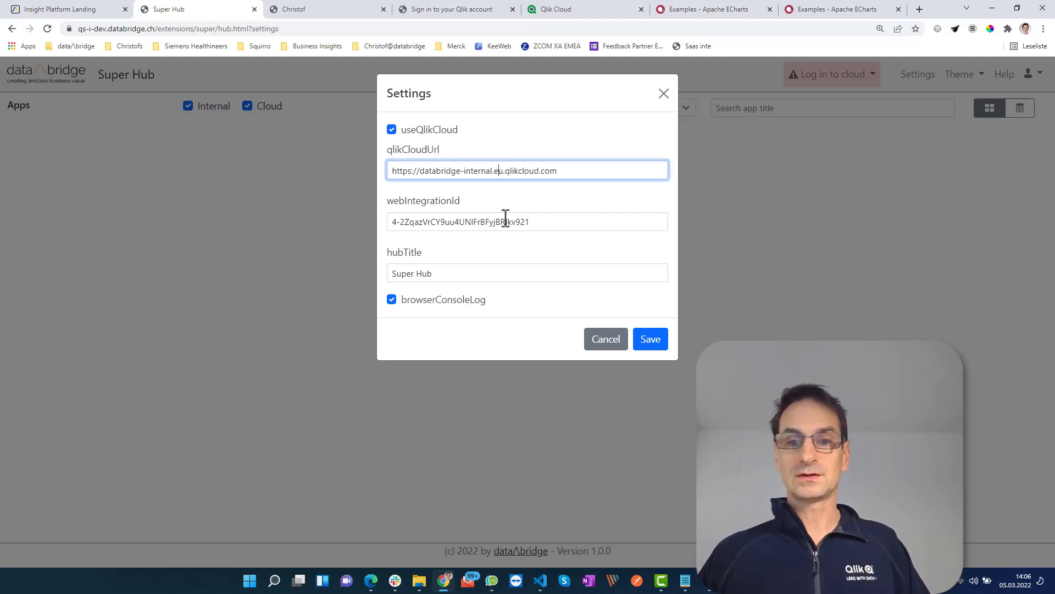
key("Tab")
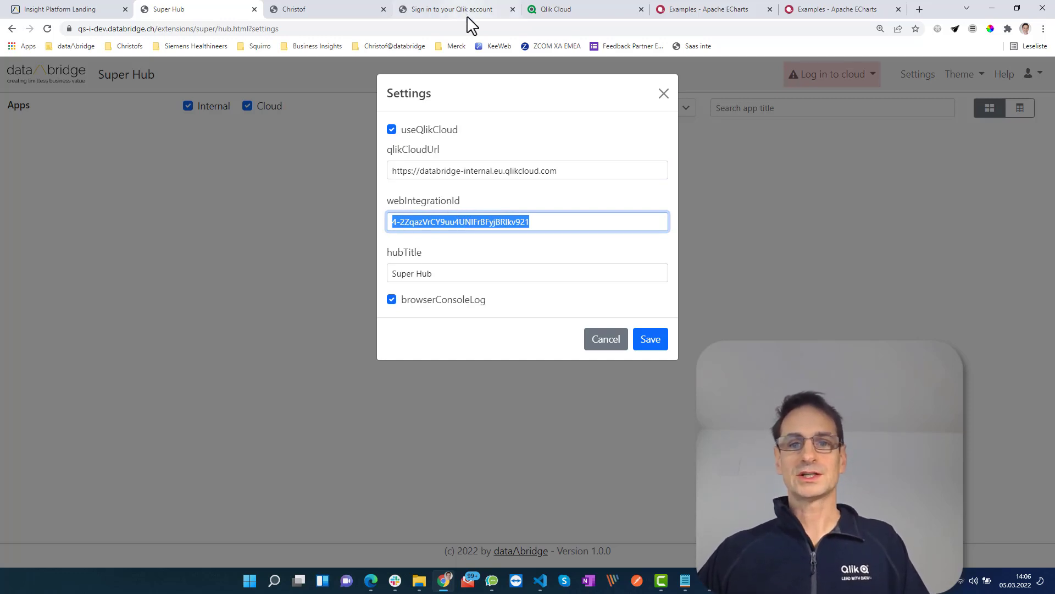
left_click(555, 10)
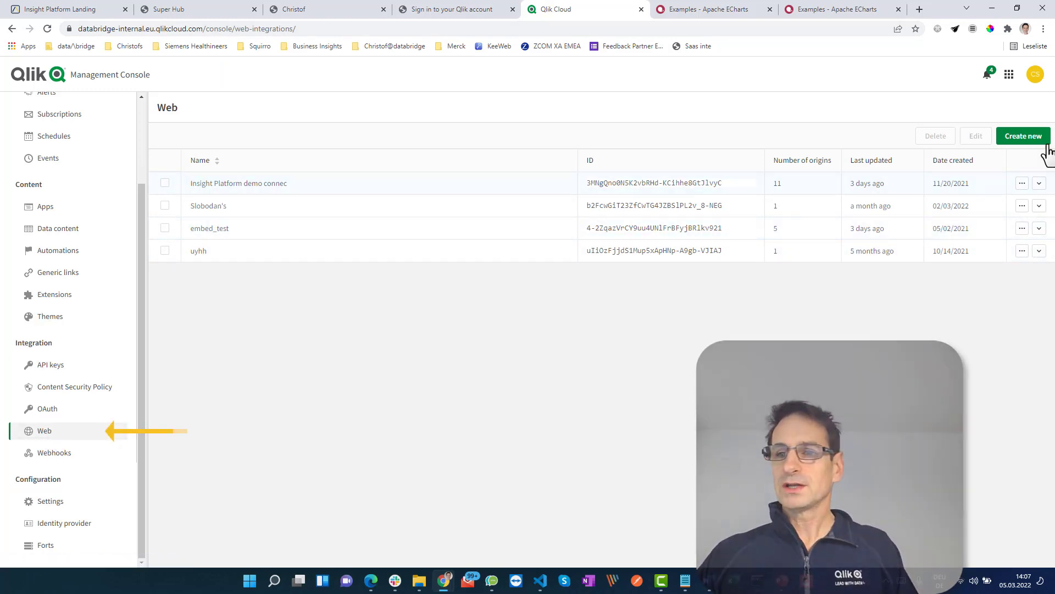
left_click(1022, 228)
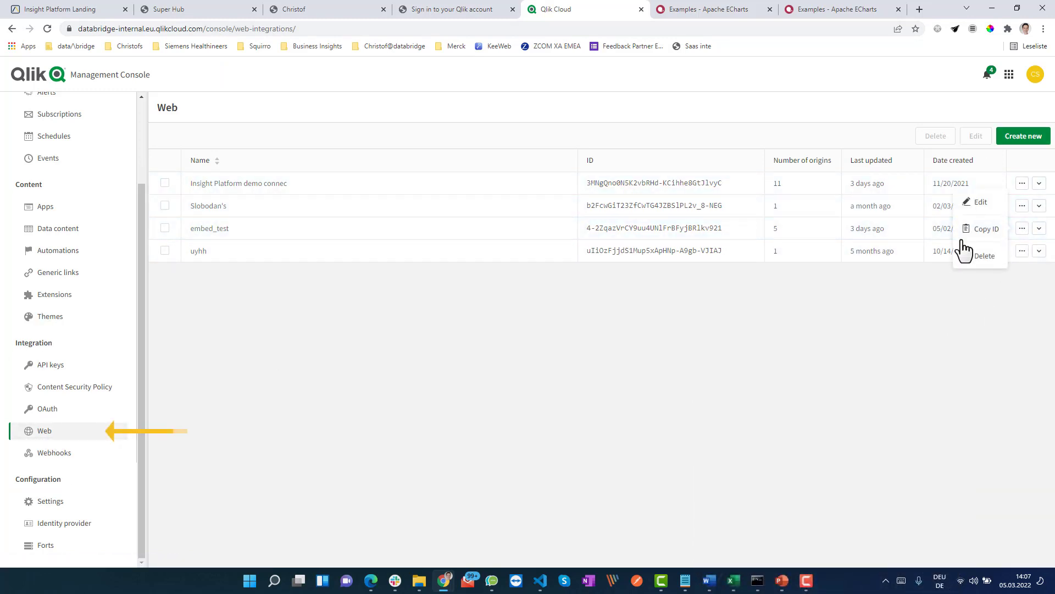
left_click(986, 206)
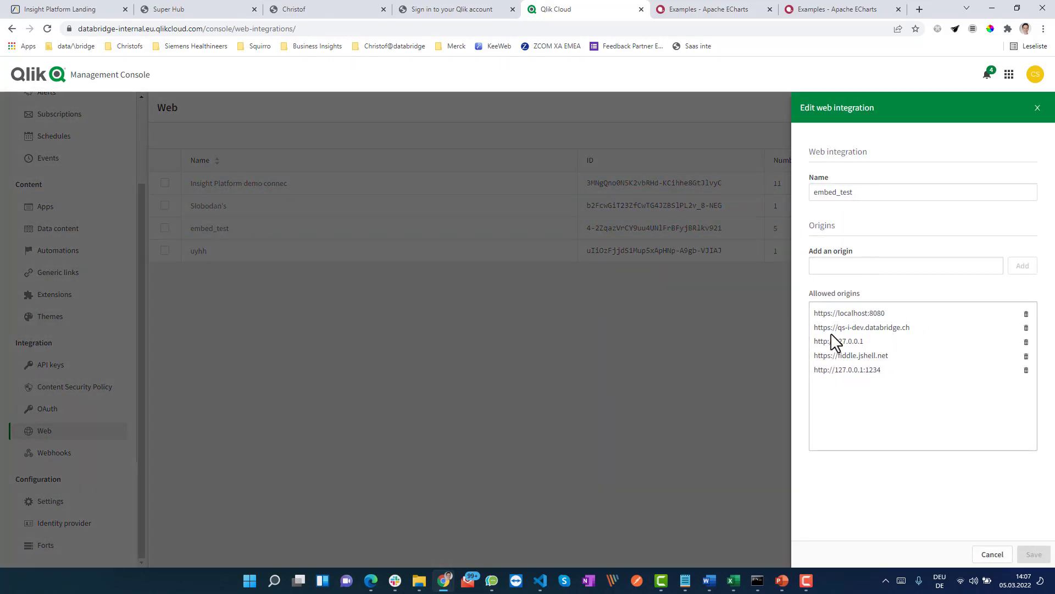
left_click(220, 11)
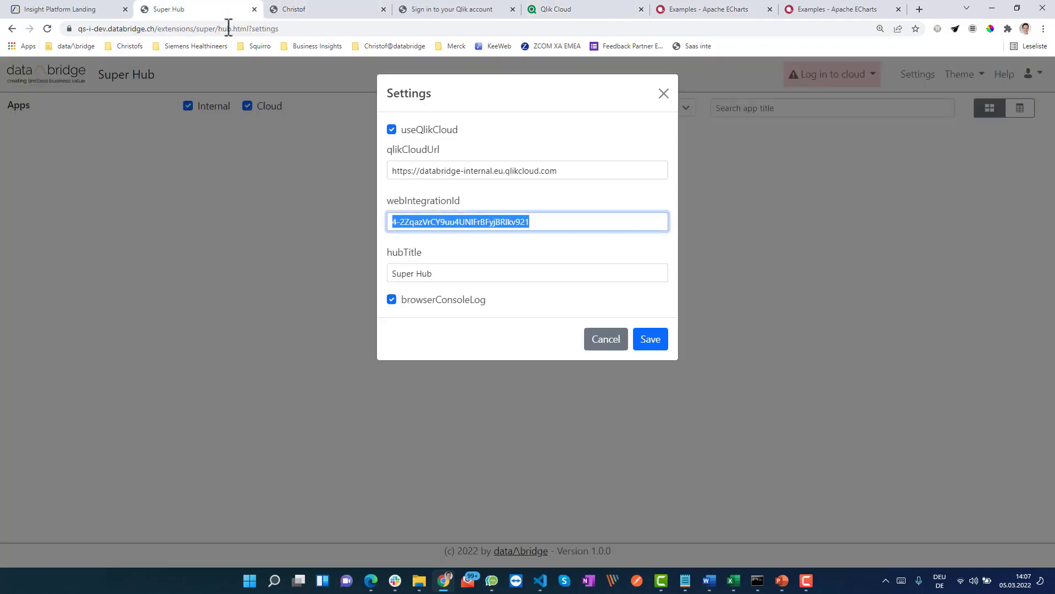
left_click_drag(157, 32, 62, 42)
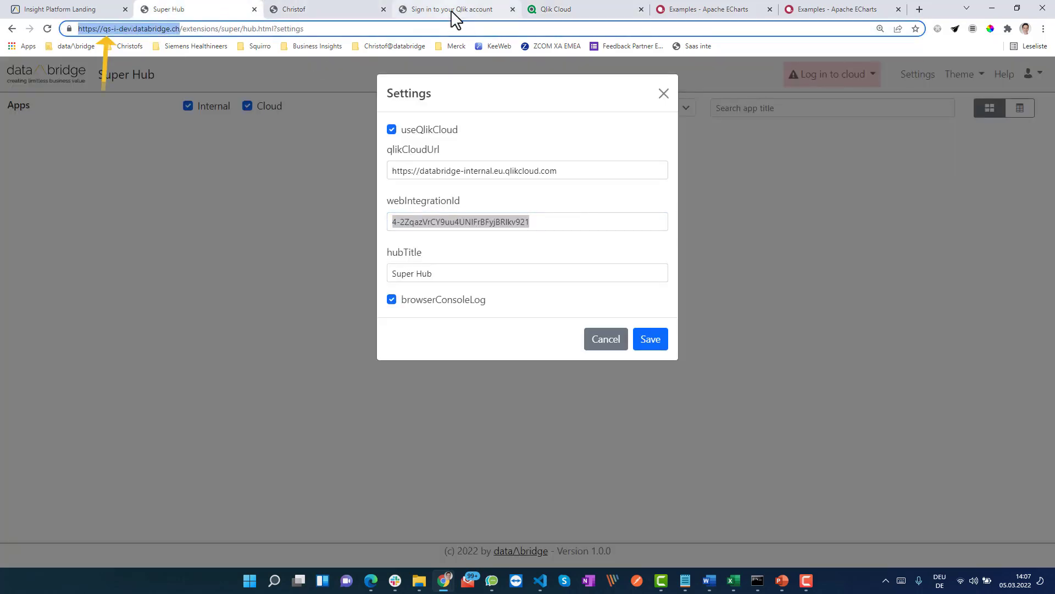
left_click(555, 10)
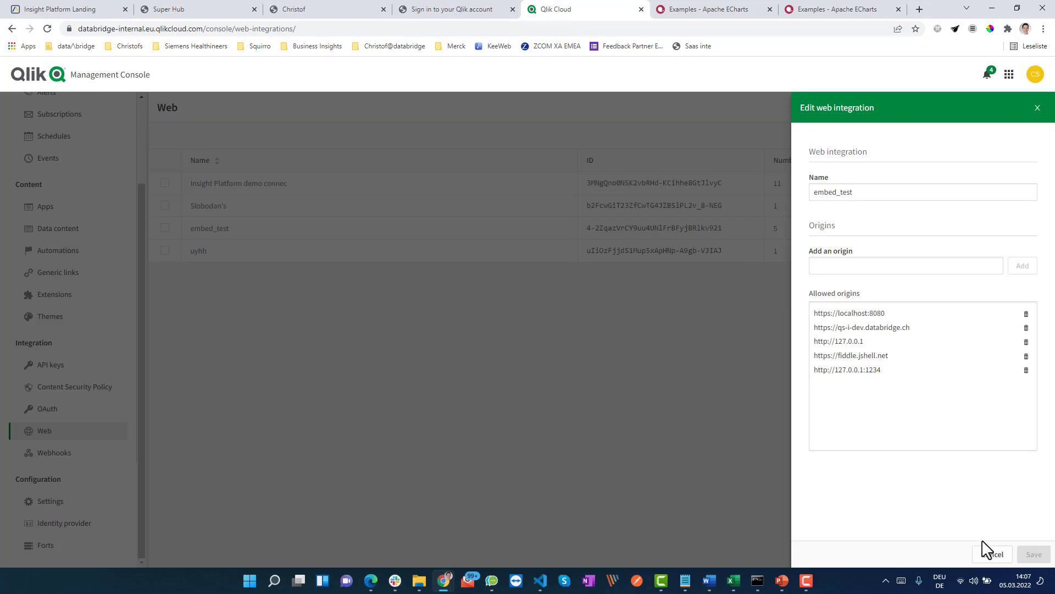
left_click(985, 559)
left_click_drag(728, 229, 542, 238)
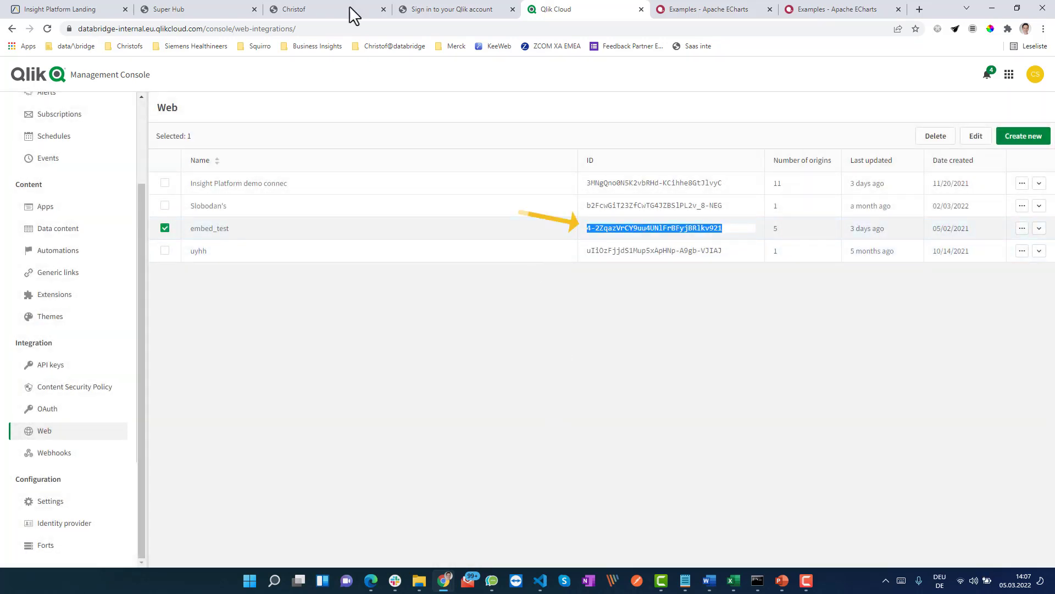
Back in the Super Hub settings form, toggle the useQlikCloud checkbox.
left_click(236, 12)
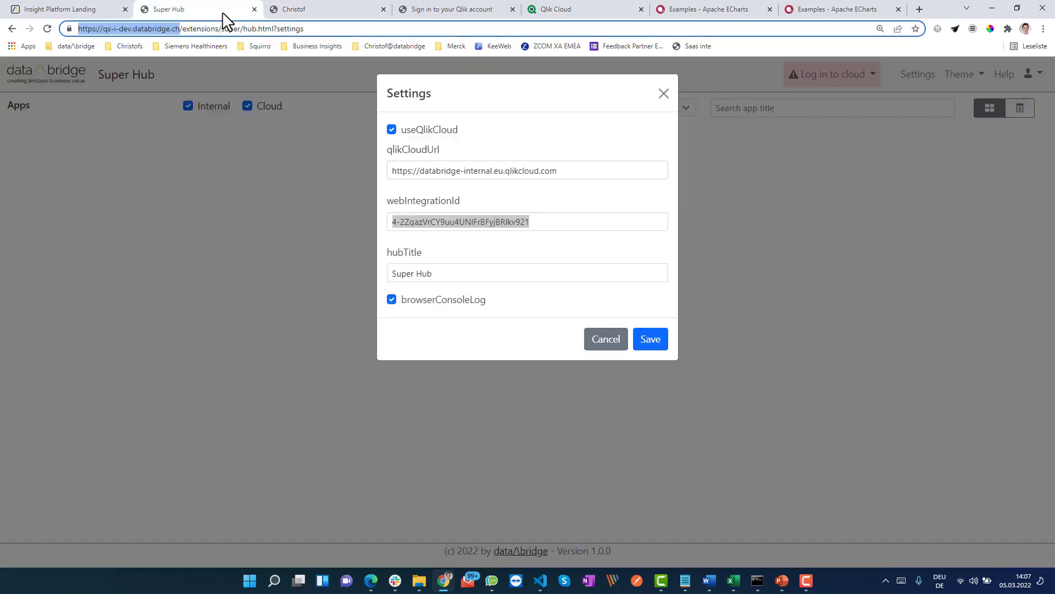
left_click(469, 273)
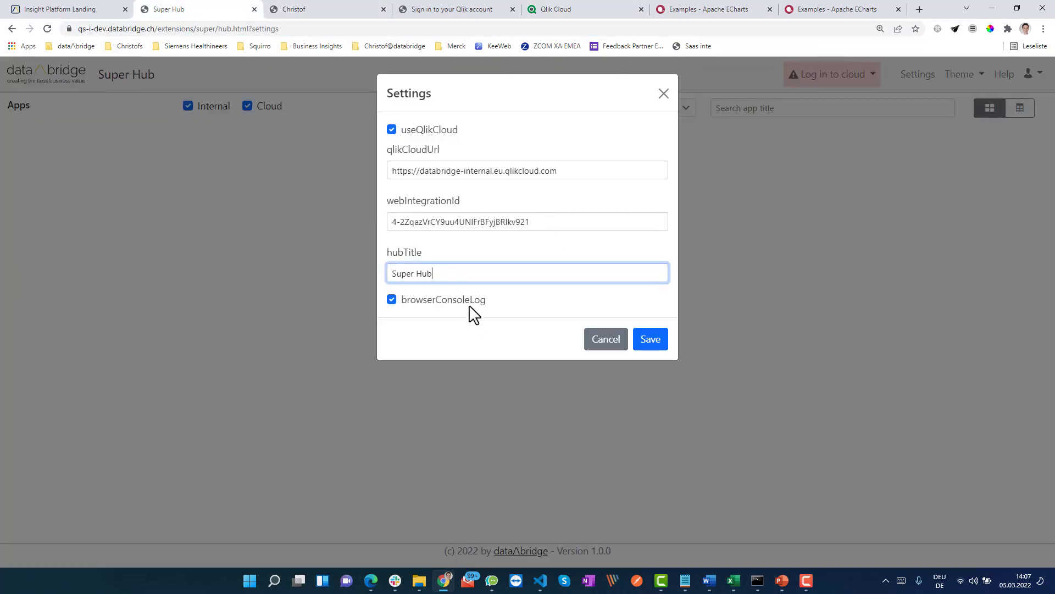
left_click(391, 130)
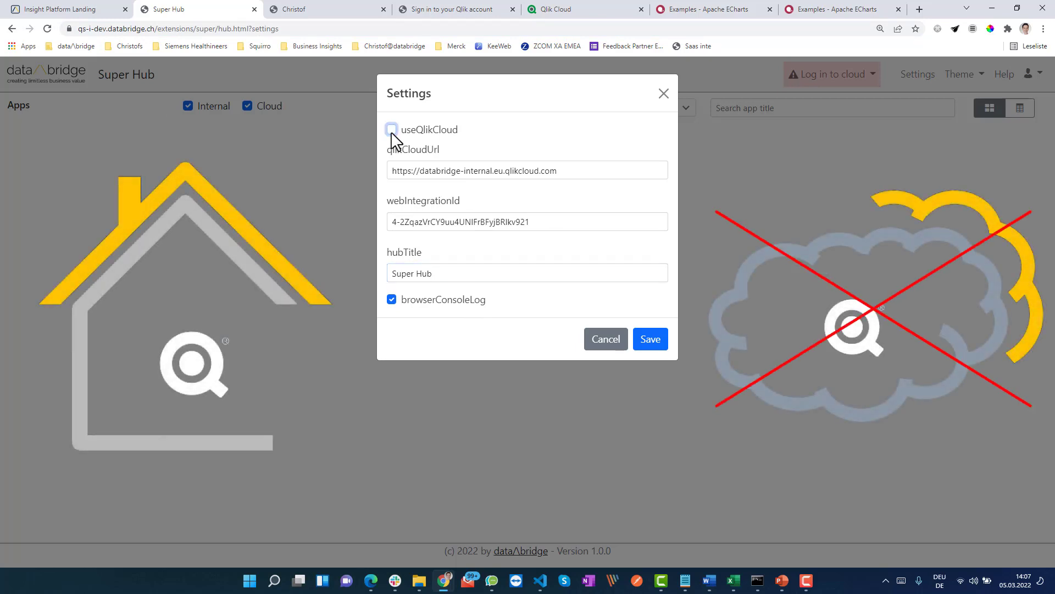
Save the hub settings and log in to the databridge-internal.eu.qlikcloud.com tenant.
left_click(651, 346)
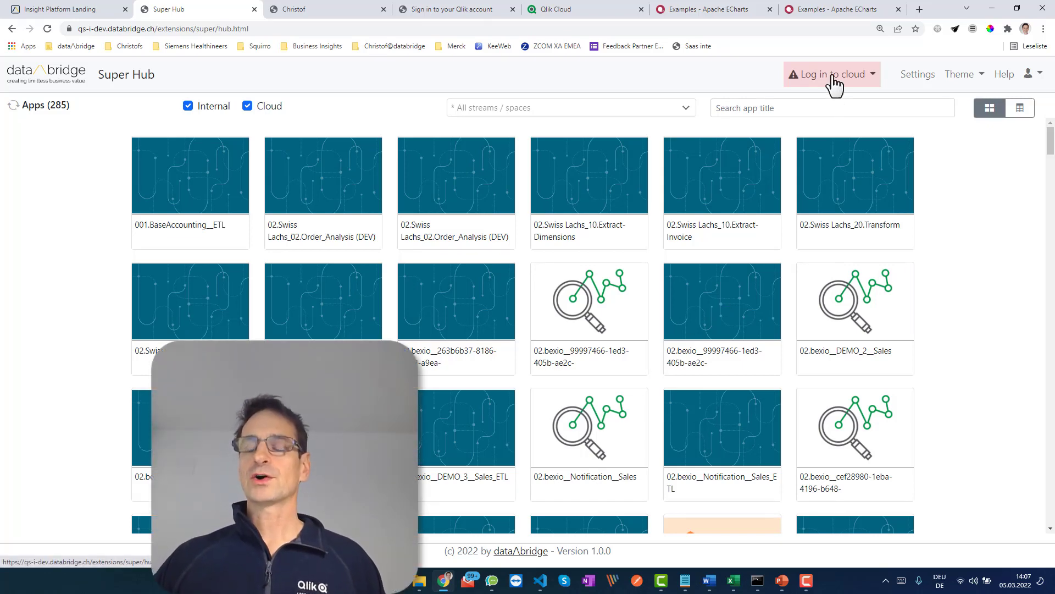
left_click(873, 77)
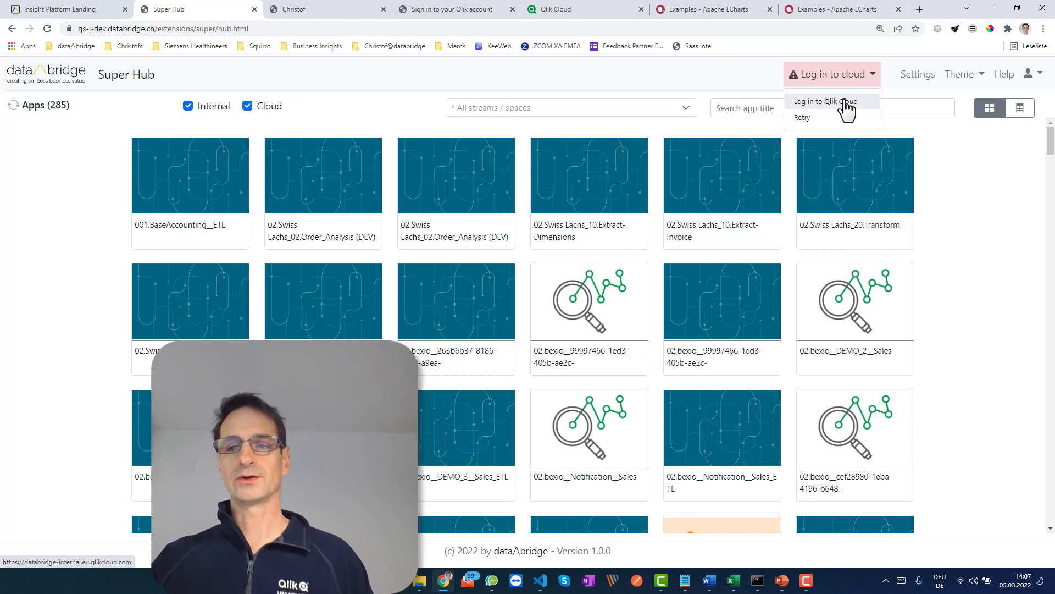
left_click(853, 103)
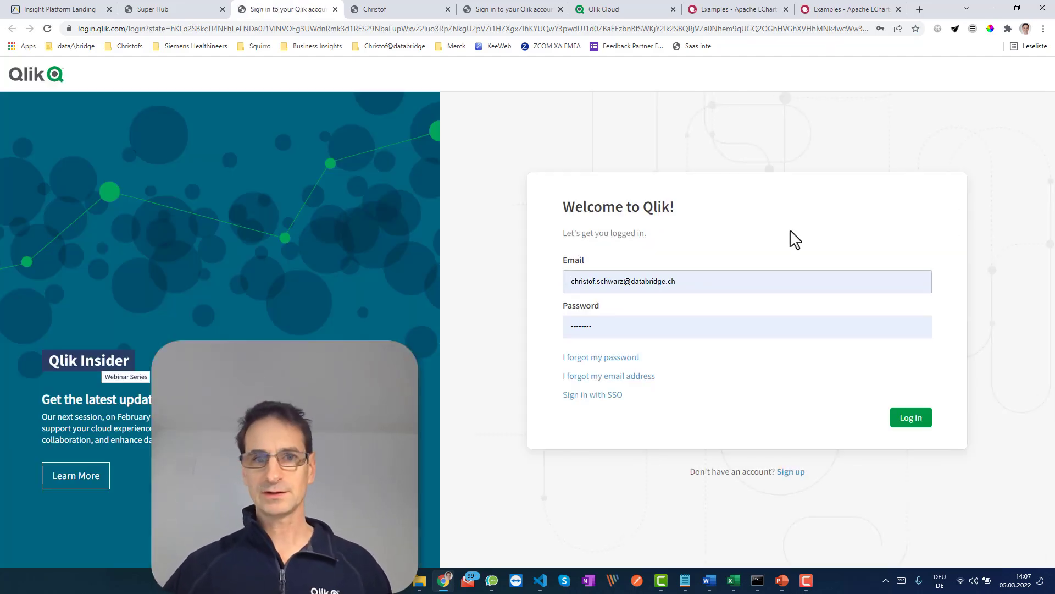
left_click(912, 424)
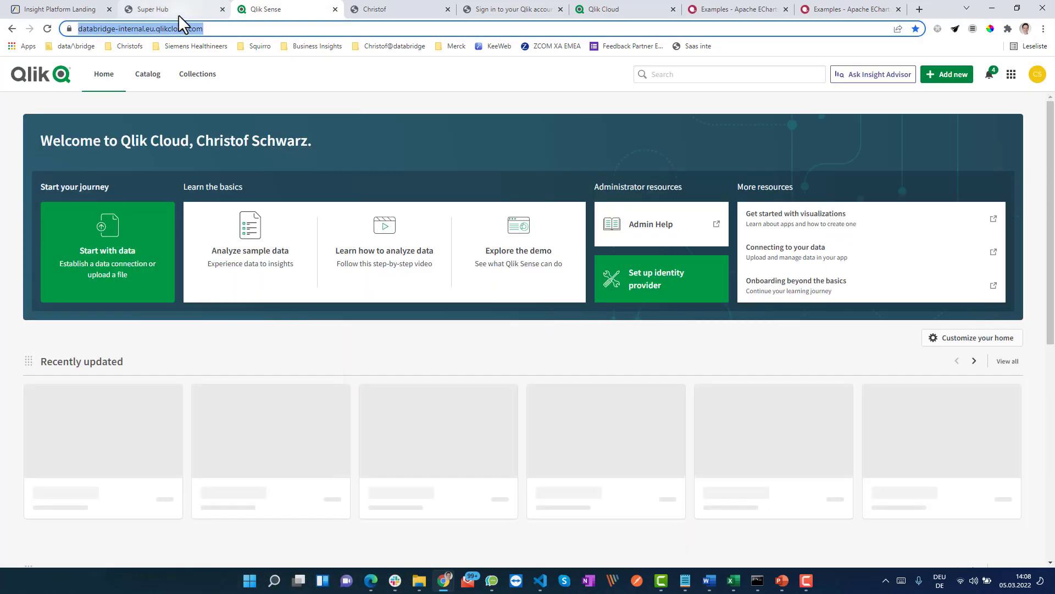
left_click(178, 11)
Retry the cloud connection and compare Internal and Cloud filters, keeping both on (312 apps).
left_click(875, 83)
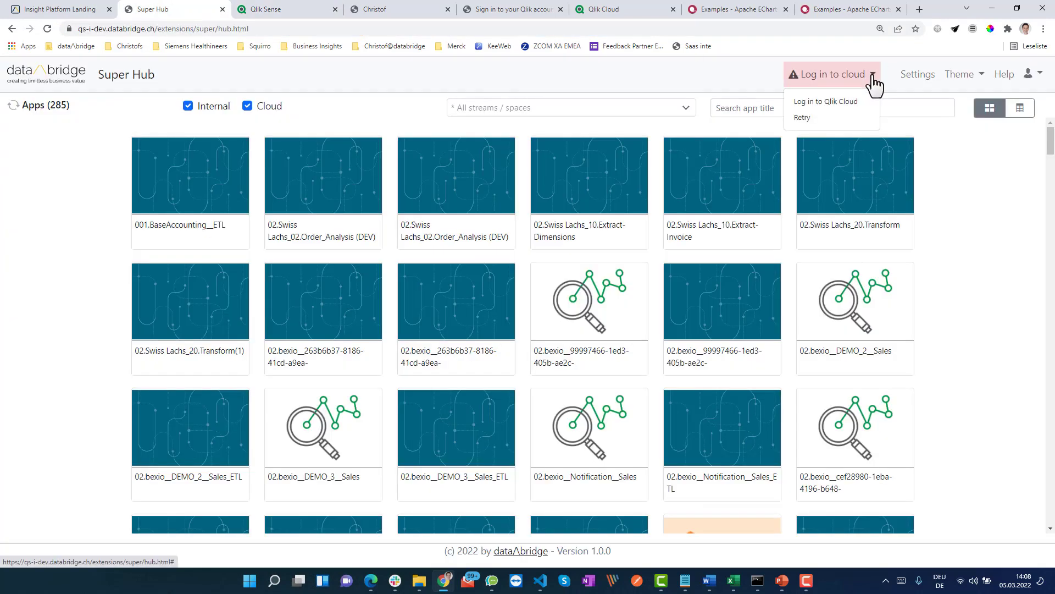
left_click(808, 122)
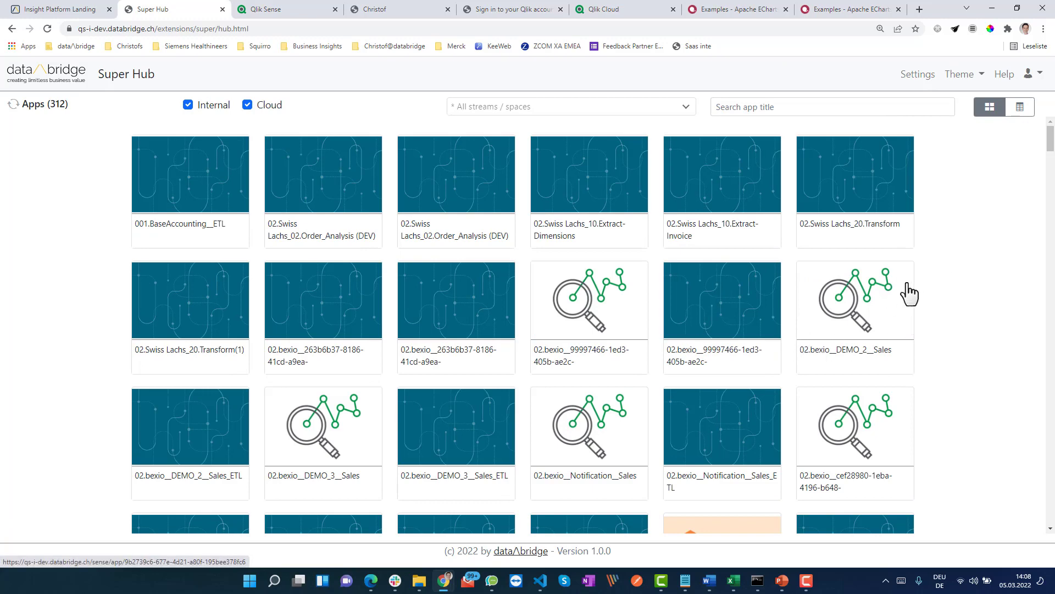
left_click(201, 108)
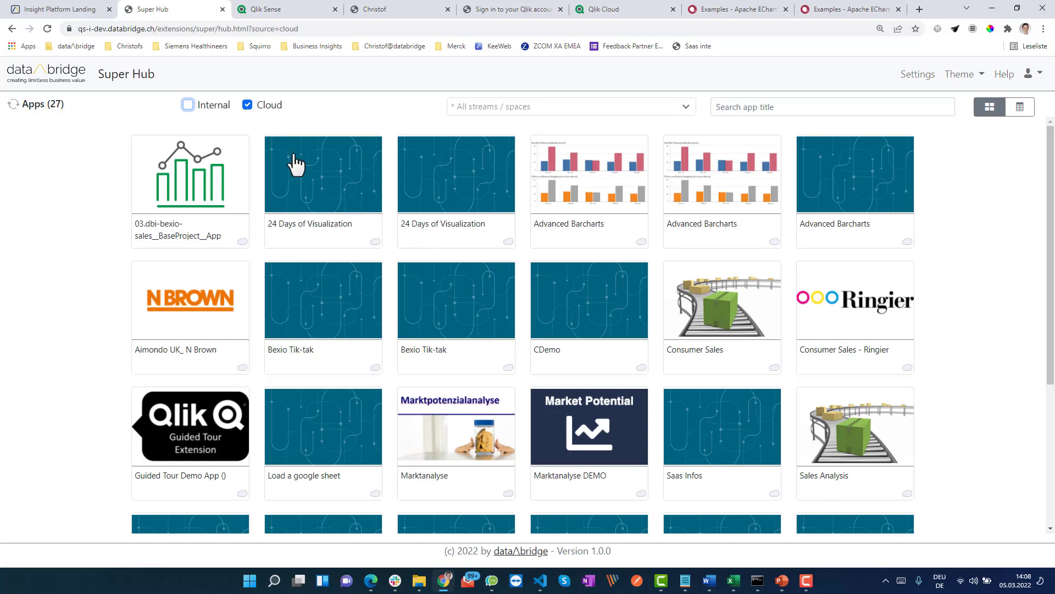
left_click(209, 107)
left_click(268, 107)
left_click(268, 108)
left_click(522, 107)
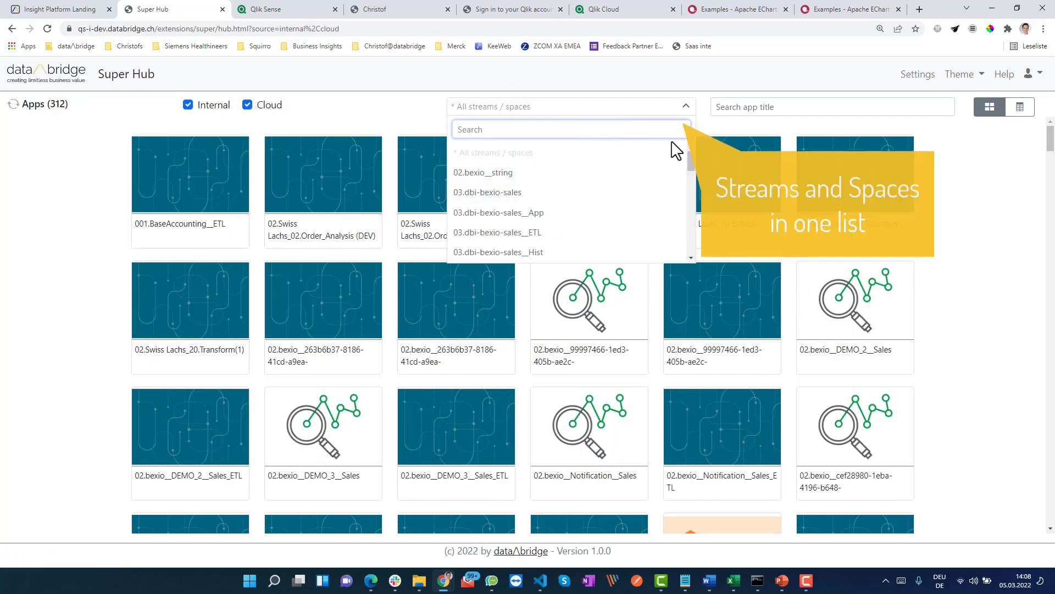
Filter apps to the Ringier stream, then to the databridge test n.owner space.
left_click_drag(691, 161, 689, 230)
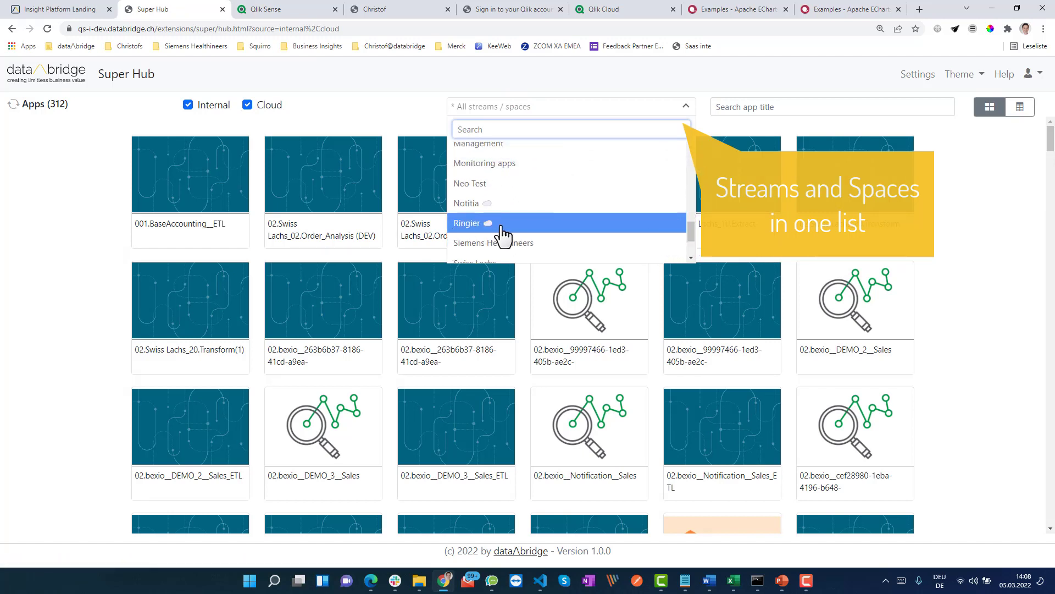
left_click(469, 234)
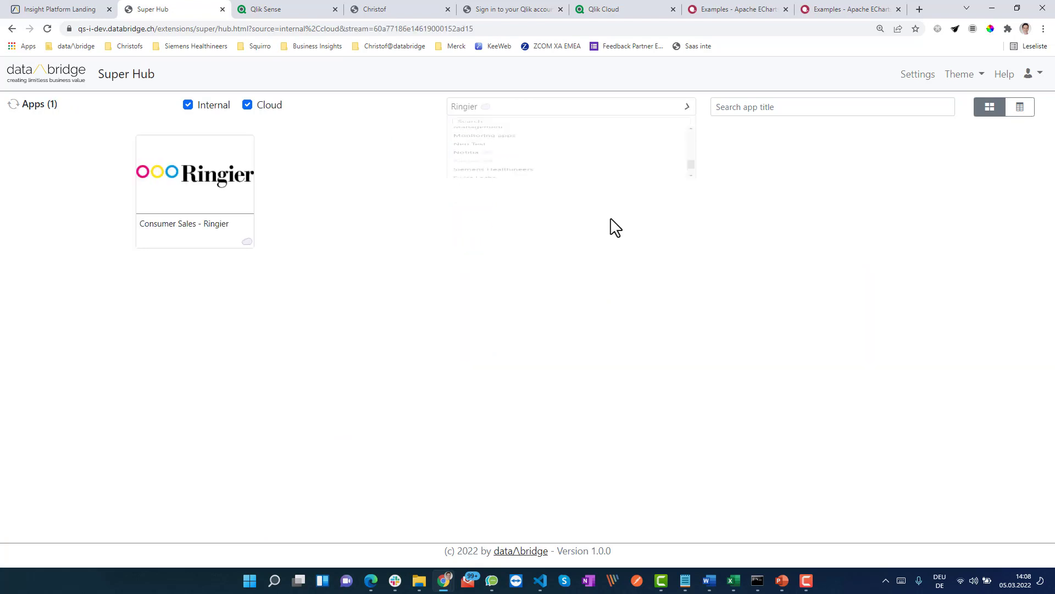
left_click(543, 106)
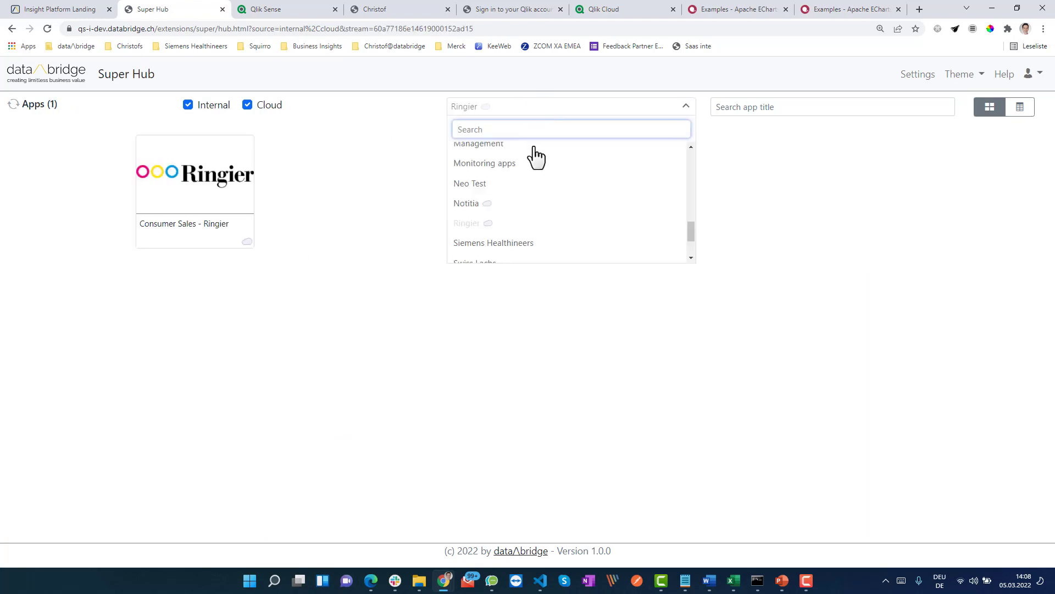
type("te")
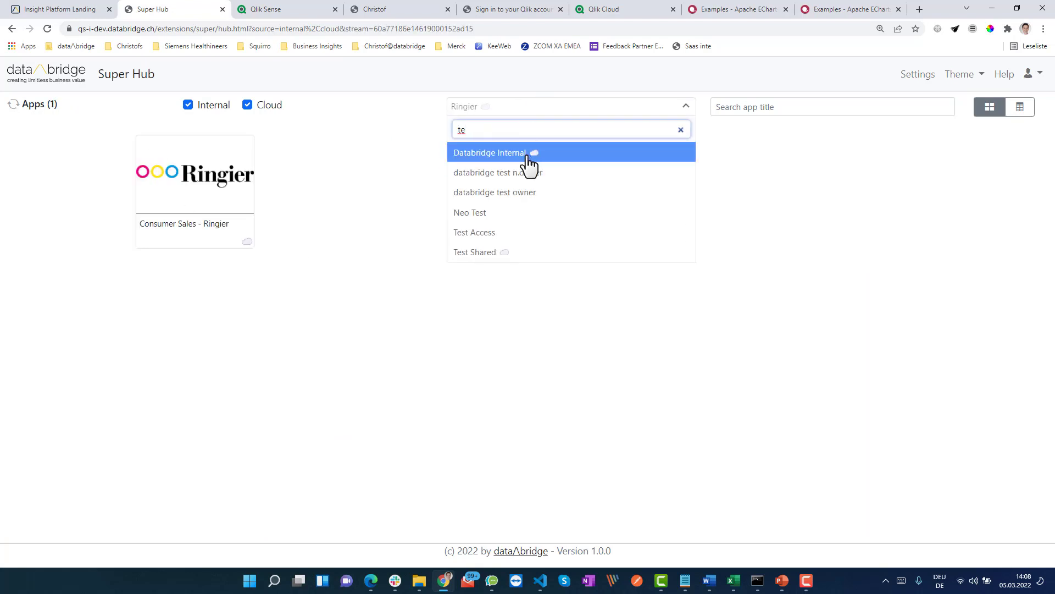
left_click(559, 176)
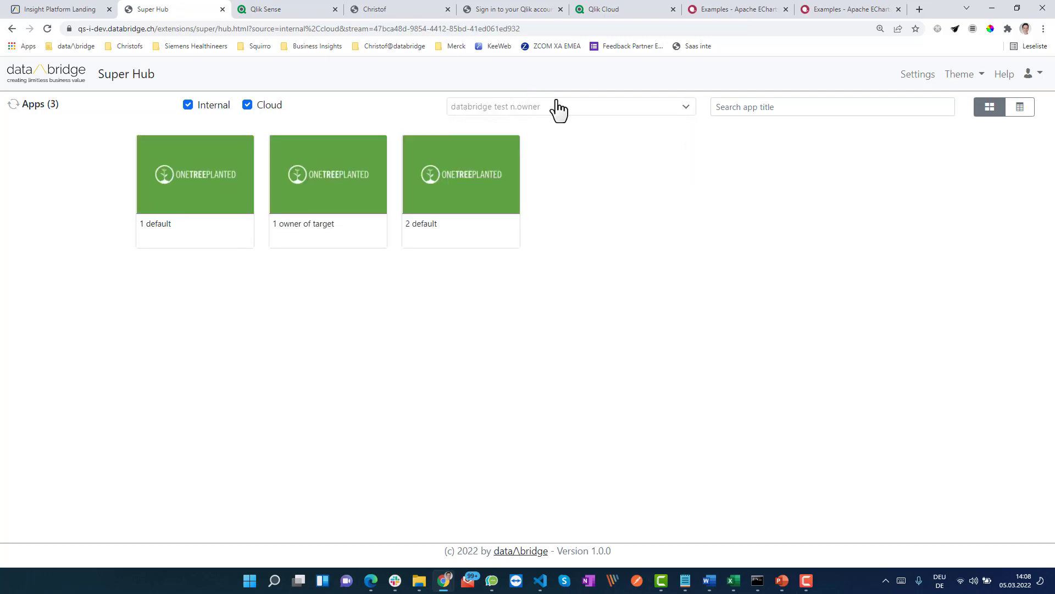
Reset the stream filter to * All streams / spaces, showing all 312 apps.
left_click(506, 106)
left_click_drag(693, 206, 687, 159)
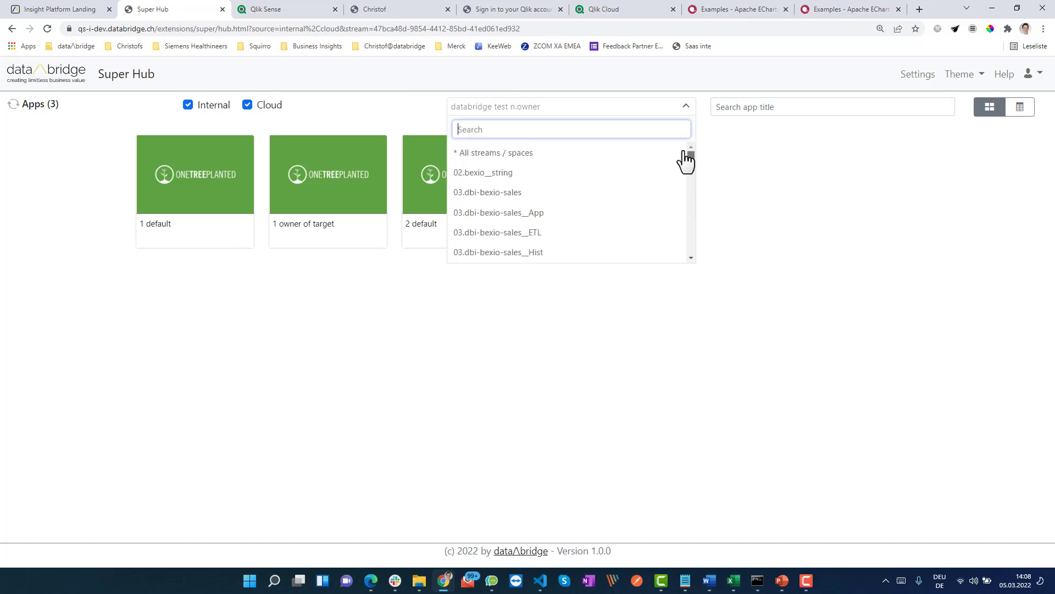
left_click(615, 154)
left_click(772, 107)
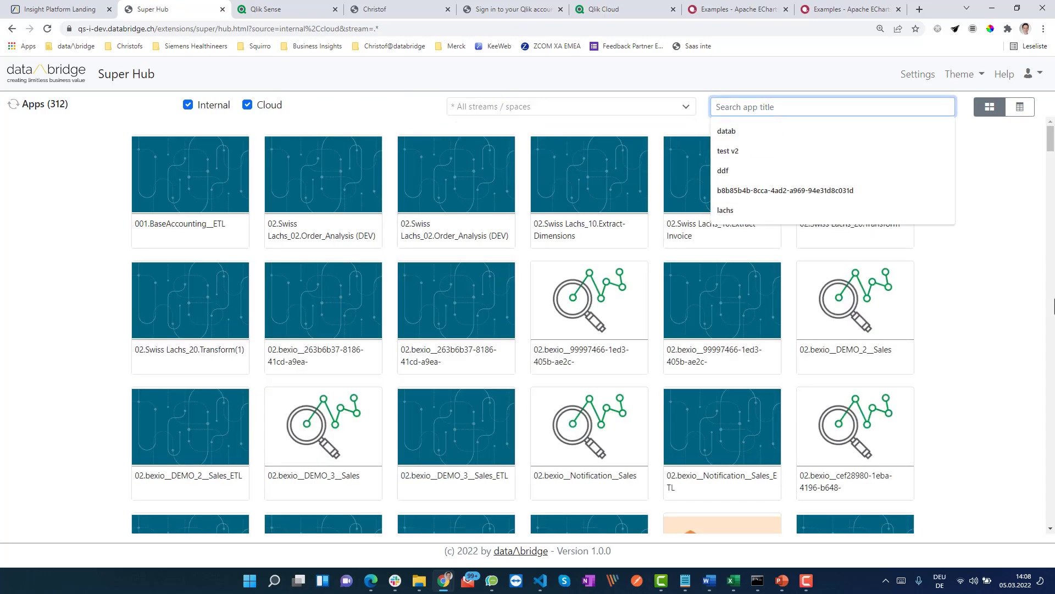
Search app titles for 'test' (24 apps) and show them as a table with Stream and Owner.
type("test")
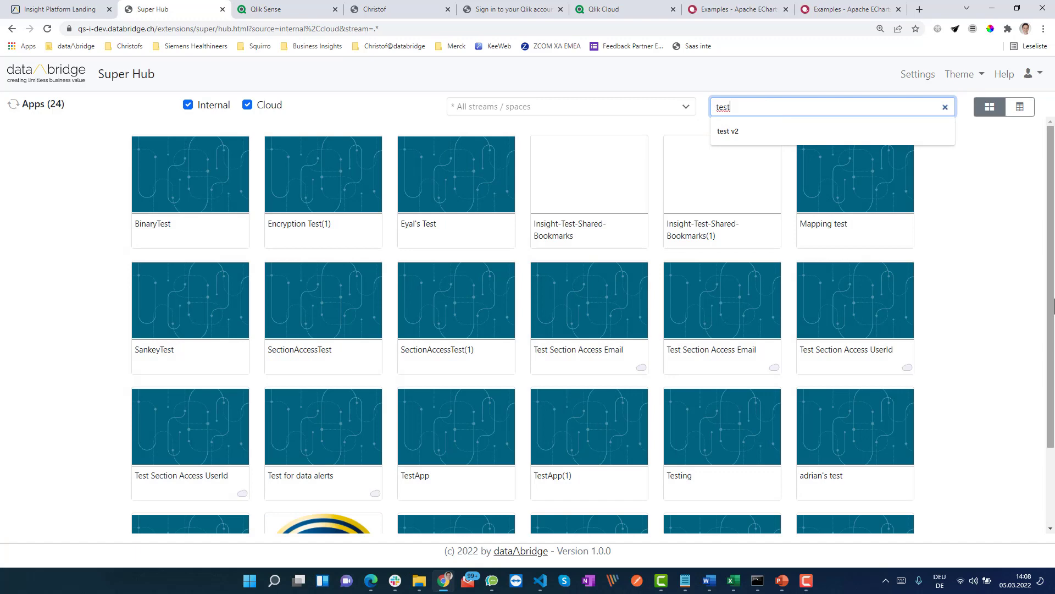
left_click(997, 308)
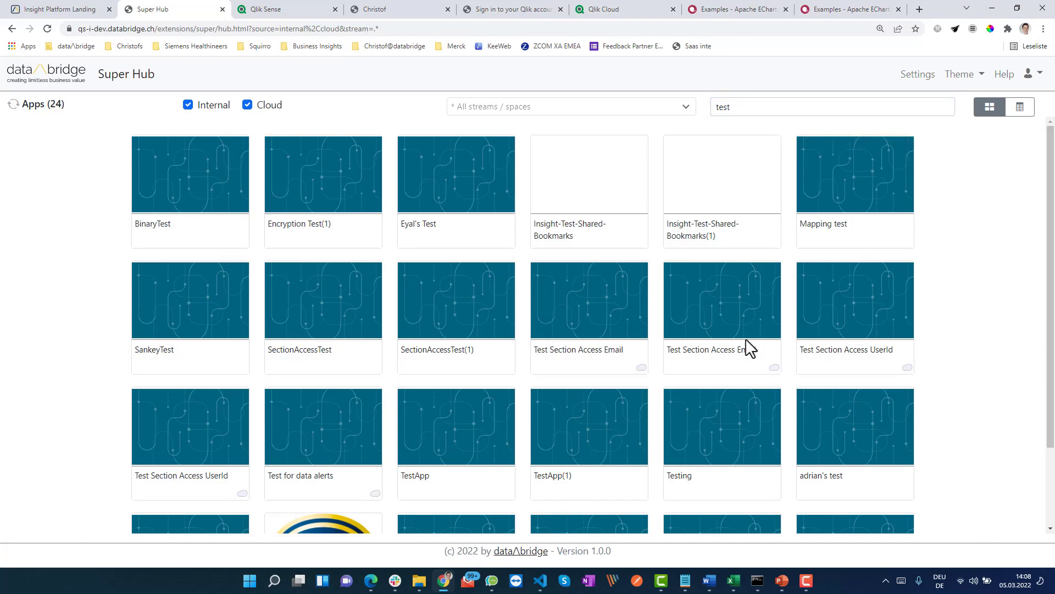
scroll(640, 341, "down", 2)
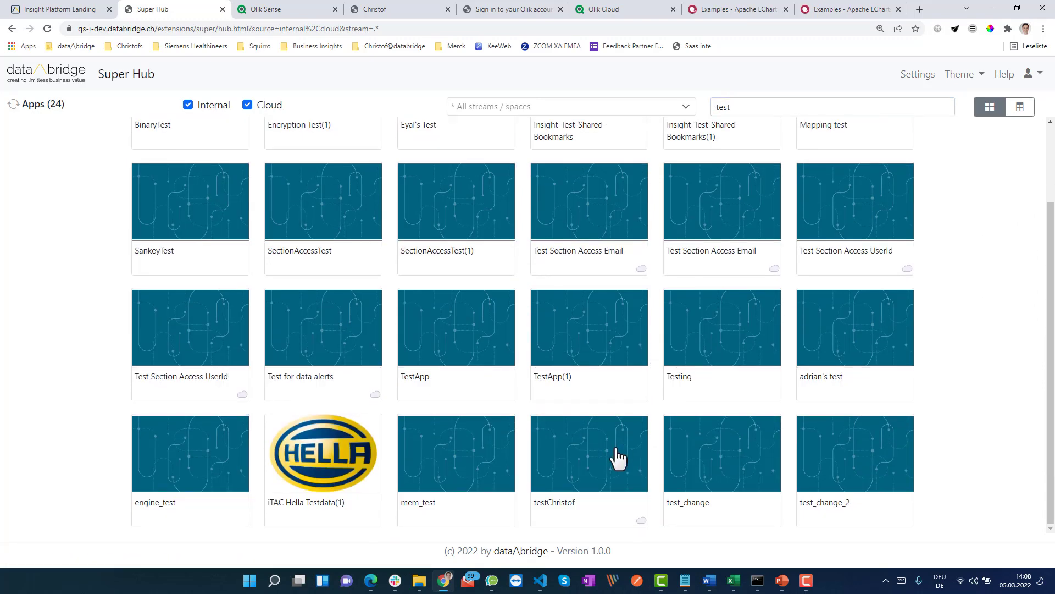
left_click(1019, 107)
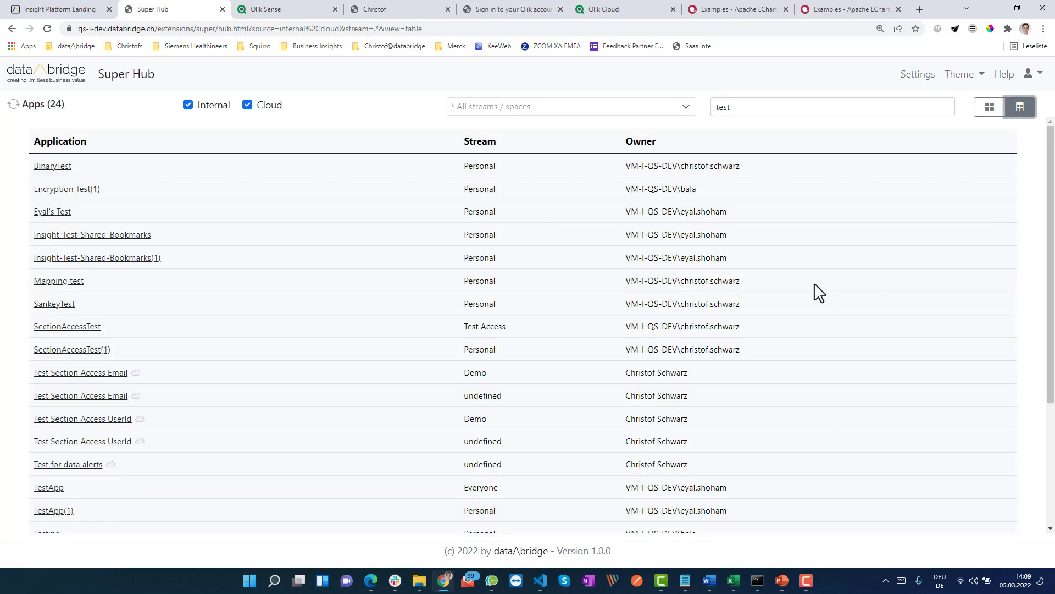
Open the cloud app Test Section Access Email in a new tab and return to the table.
scroll(454, 276, "down", 3)
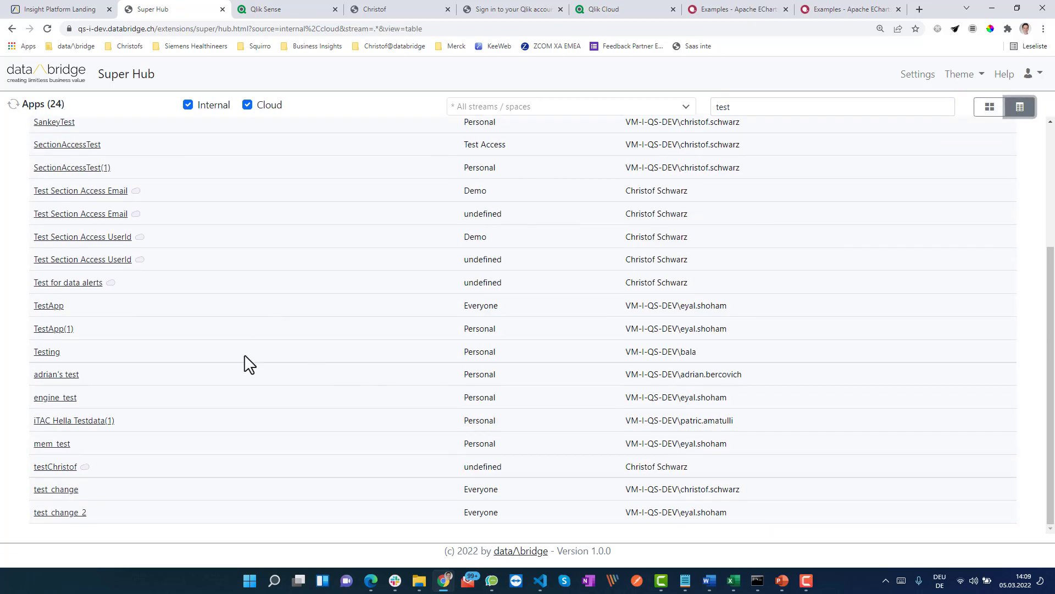
scroll(249, 363, "up", 3)
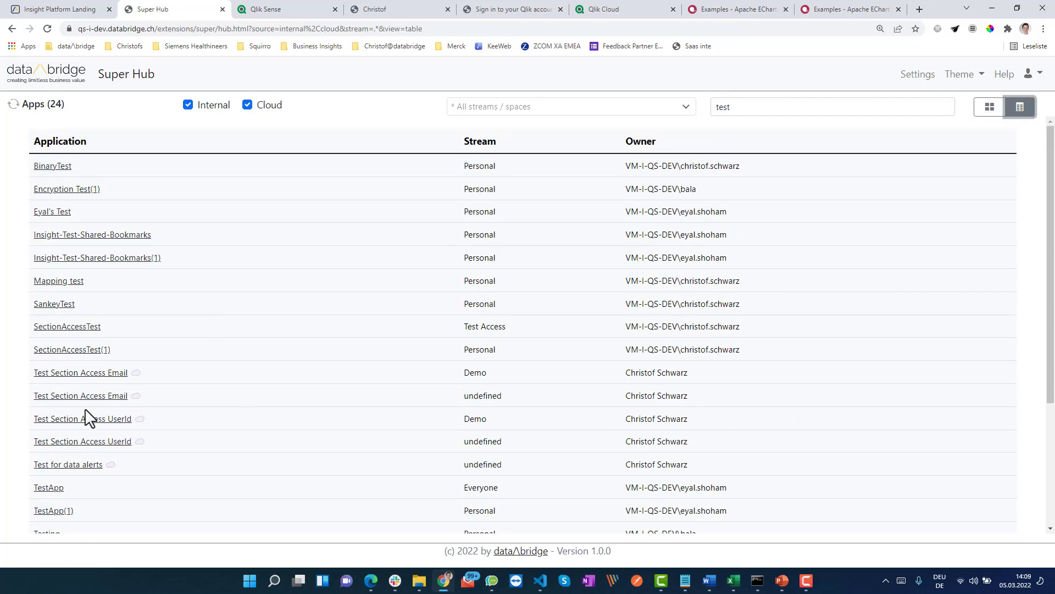
scroll(190, 409, "down", 2)
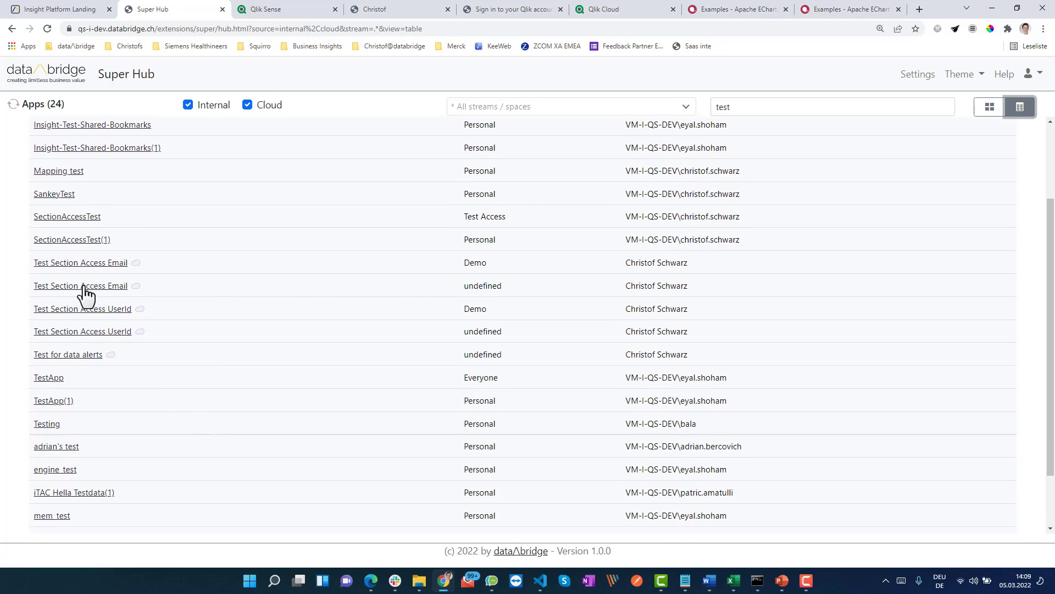
left_click(81, 287)
left_click(147, 17)
scroll(841, 168, "up", 2)
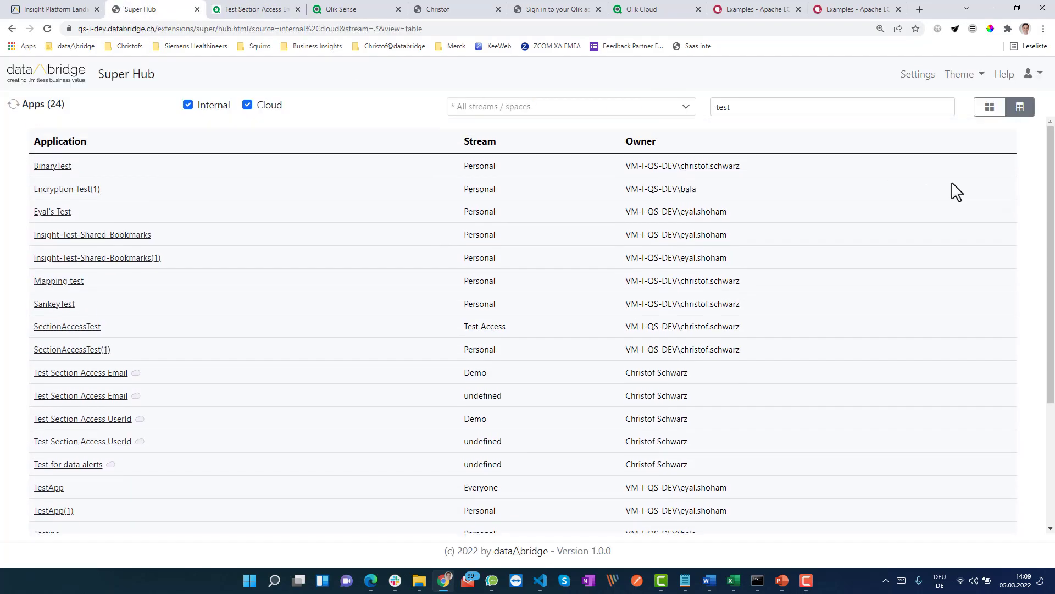
Apply the Dark theme to the hub and switch the 24 apps back to card view.
left_click(978, 80)
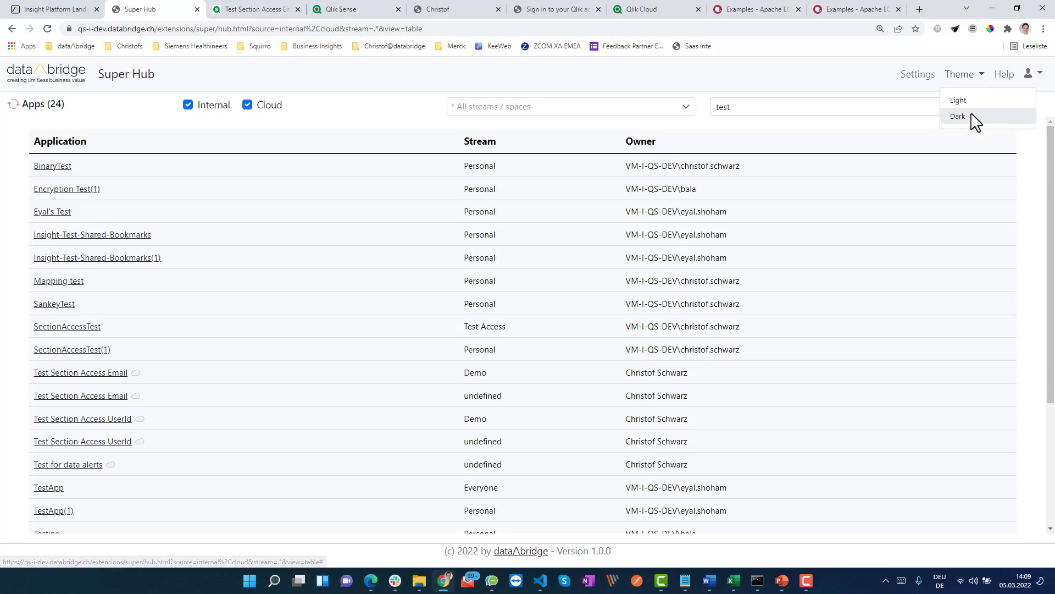
left_click(972, 113)
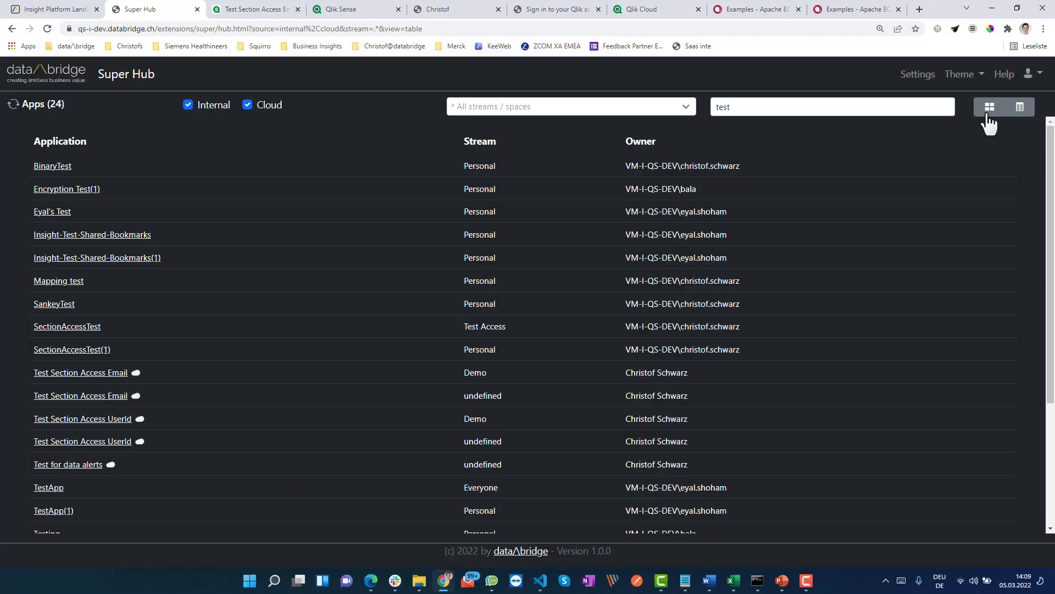
left_click(988, 116)
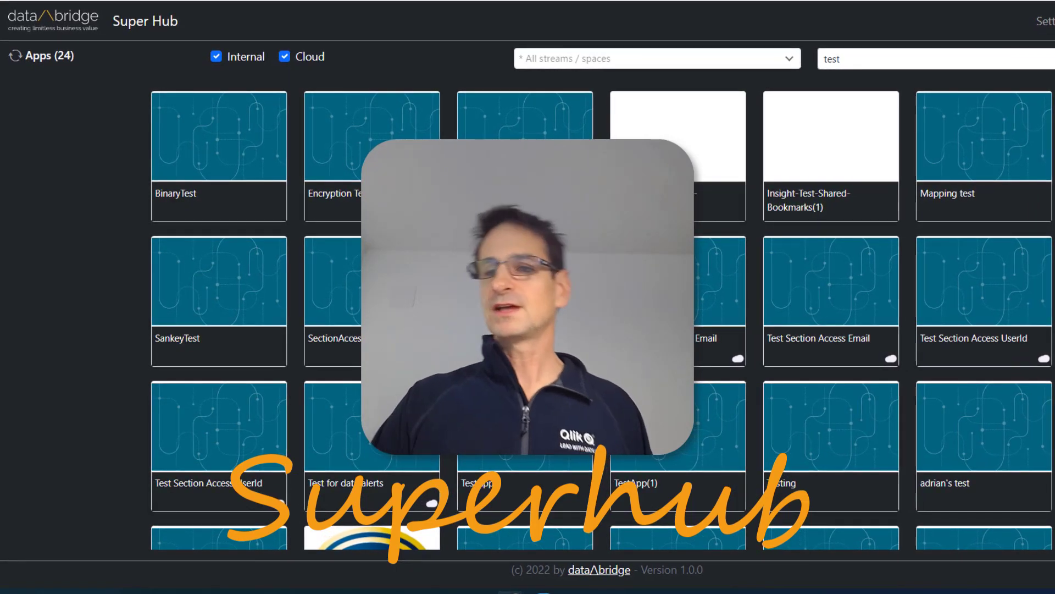
Reload the hub via the data/\bridge logo, switching the 24 test app cards back to light theme.
left_click(43, 24)
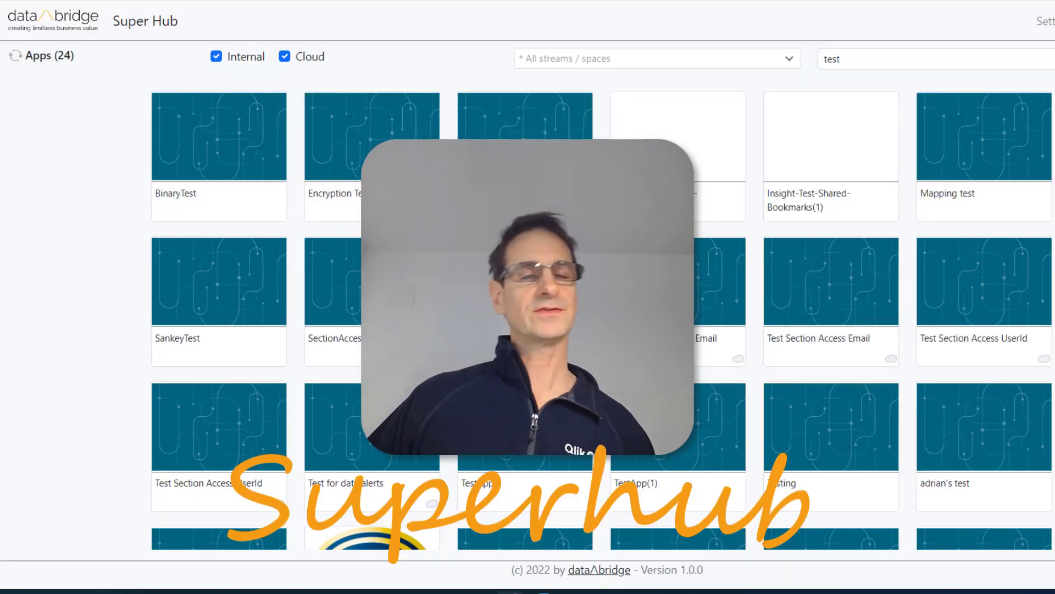